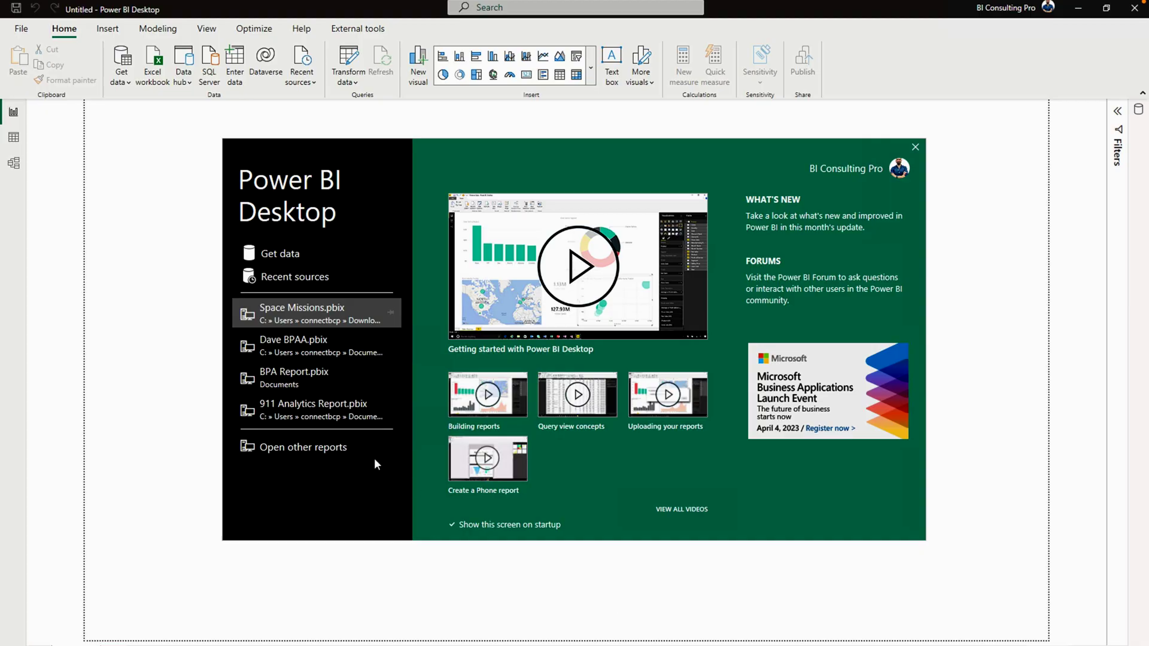
# Step: Import Sheet1 from the Geography Data Excel workbook
pyautogui.click(916, 148)
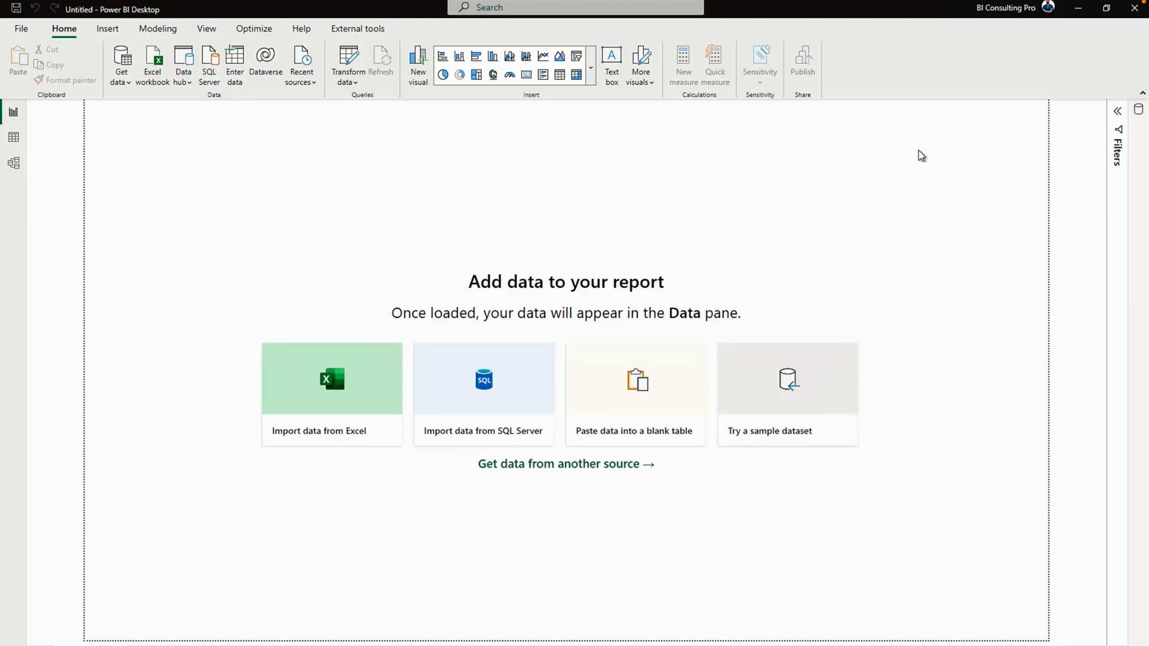
pyautogui.click(155, 79)
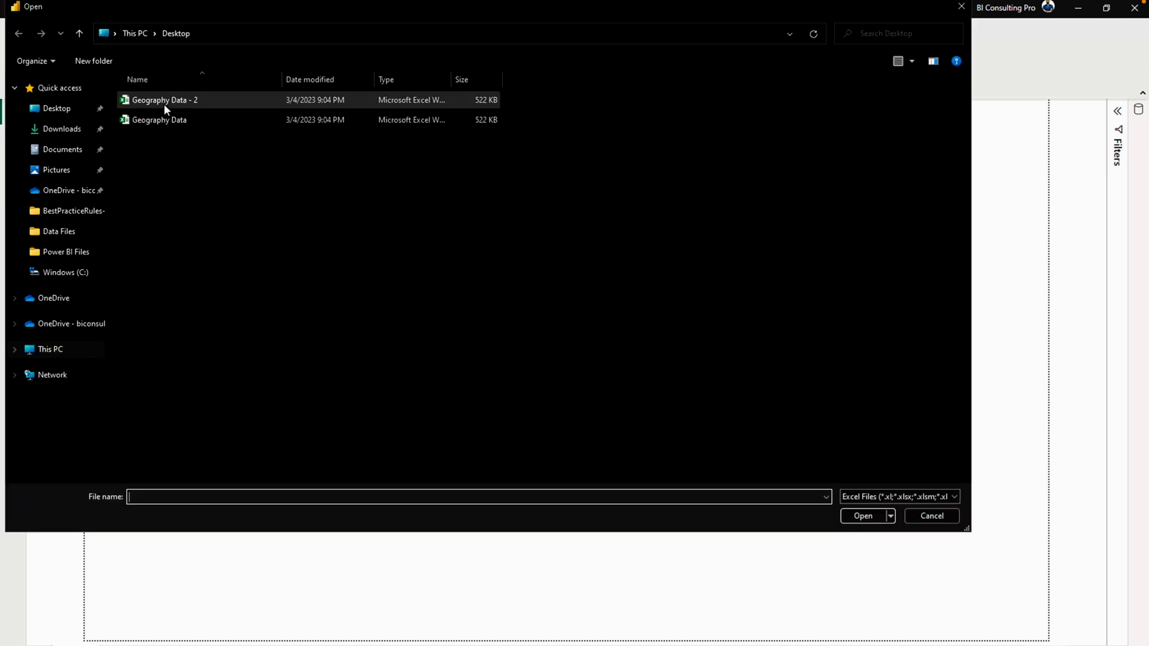
pyautogui.click(155, 120)
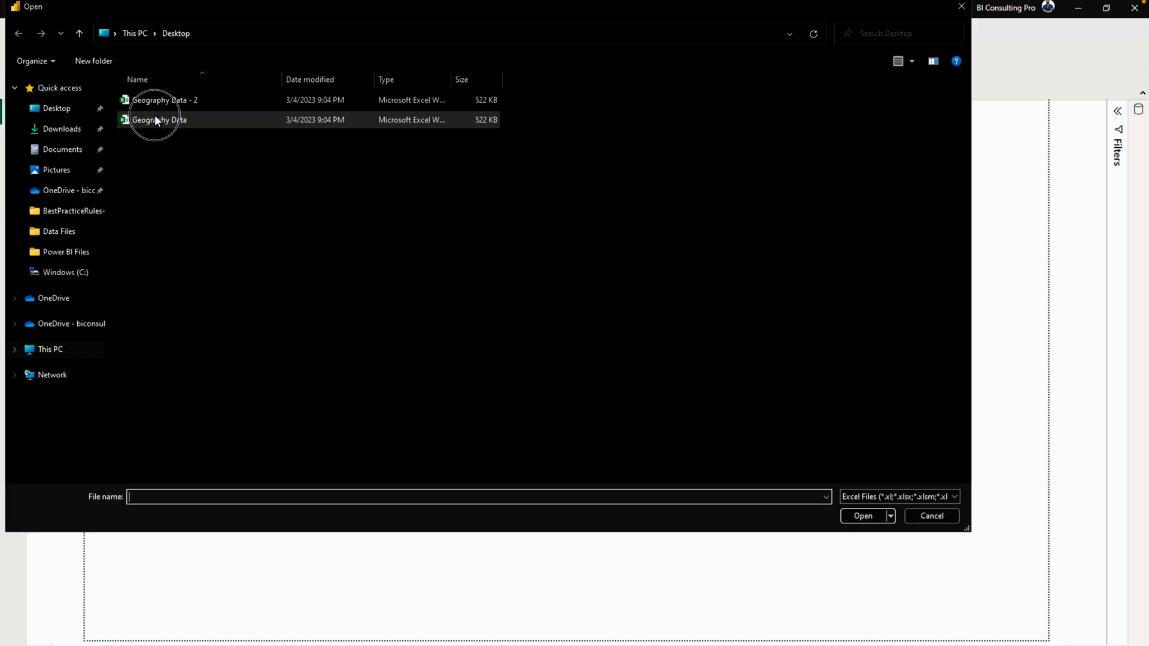
pyautogui.click(863, 518)
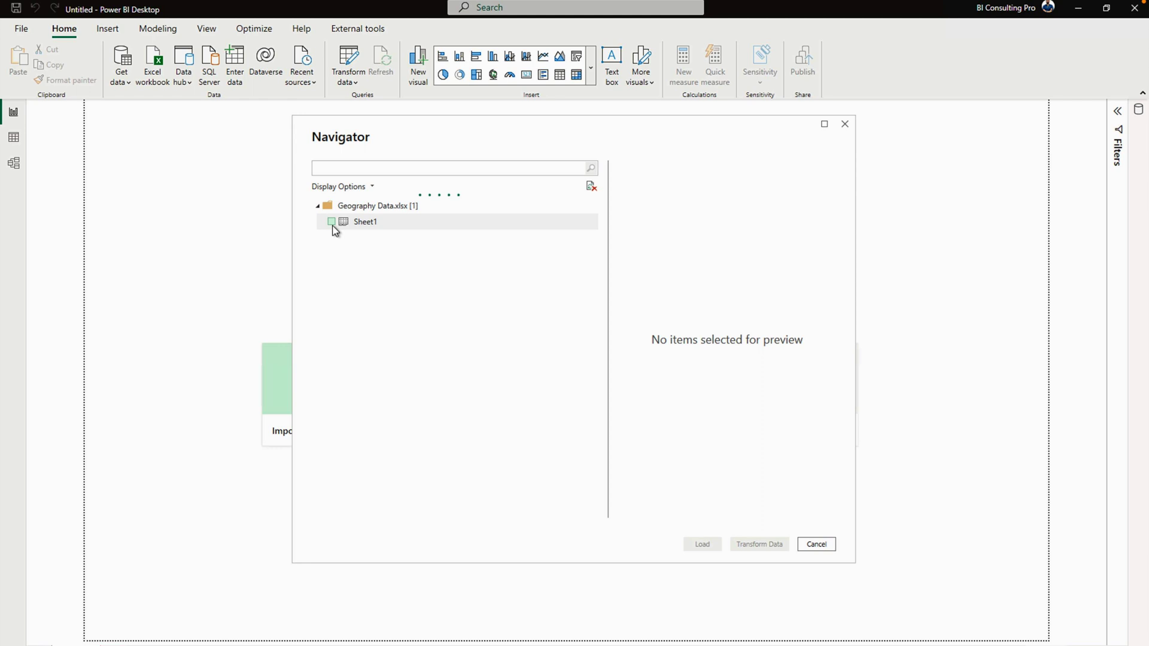
pyautogui.click(332, 225)
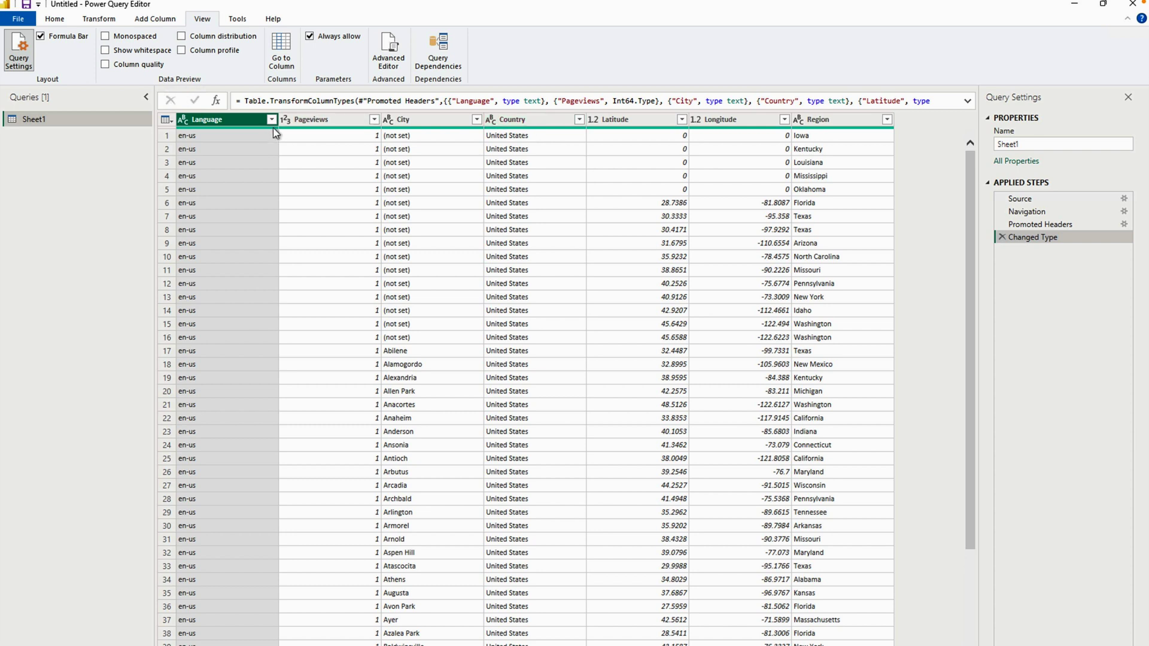
# Step: Delete the Language and Pageviews columns, then the Latitude and Longitude columns
pyautogui.click(346, 123)
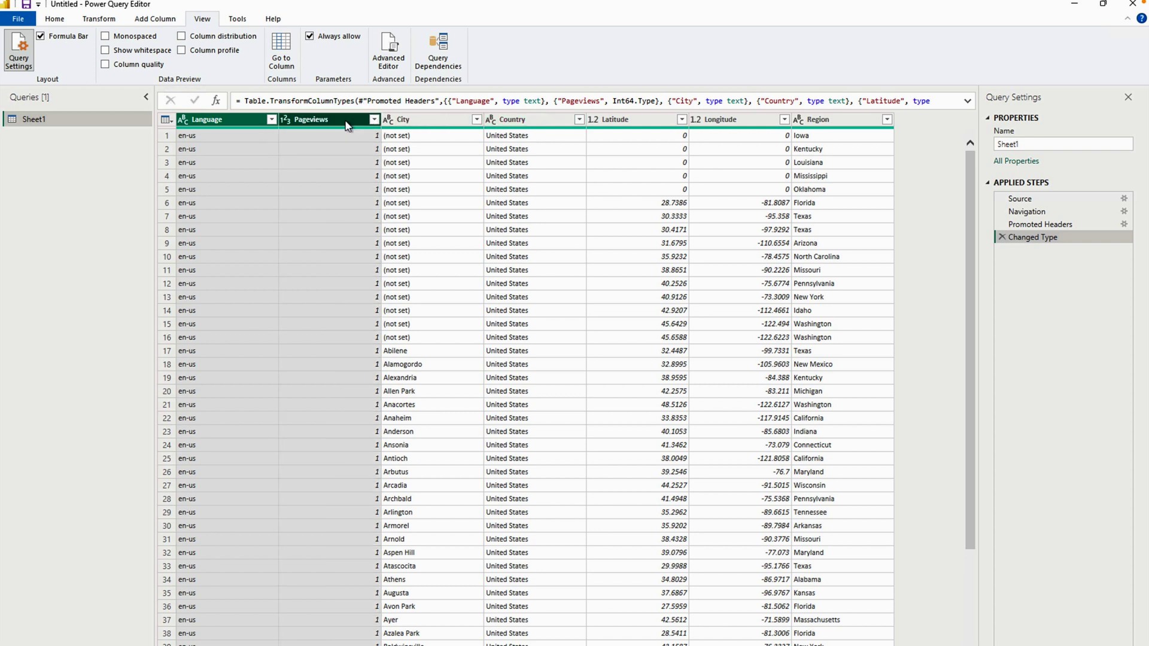
pyautogui.rightClick(346, 124)
pyautogui.click(362, 149)
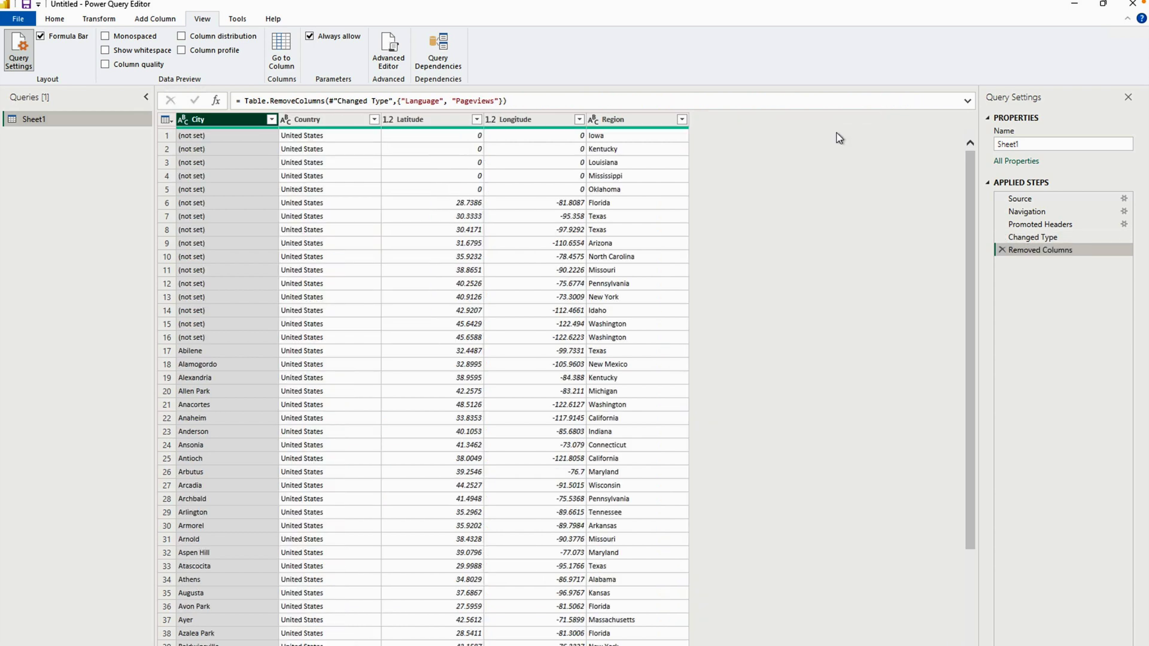
pyautogui.click(427, 125)
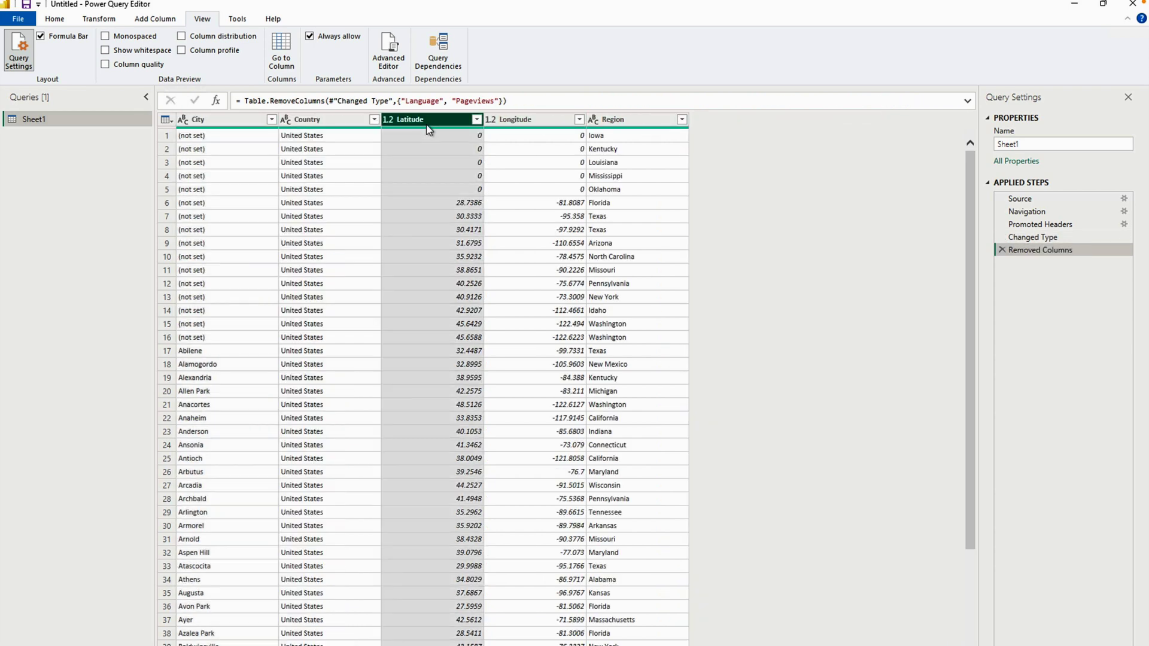
pyautogui.keyDown('ctrl'); pyautogui.click(534, 125); pyautogui.keyUp('ctrl')
pyautogui.rightClick(532, 124)
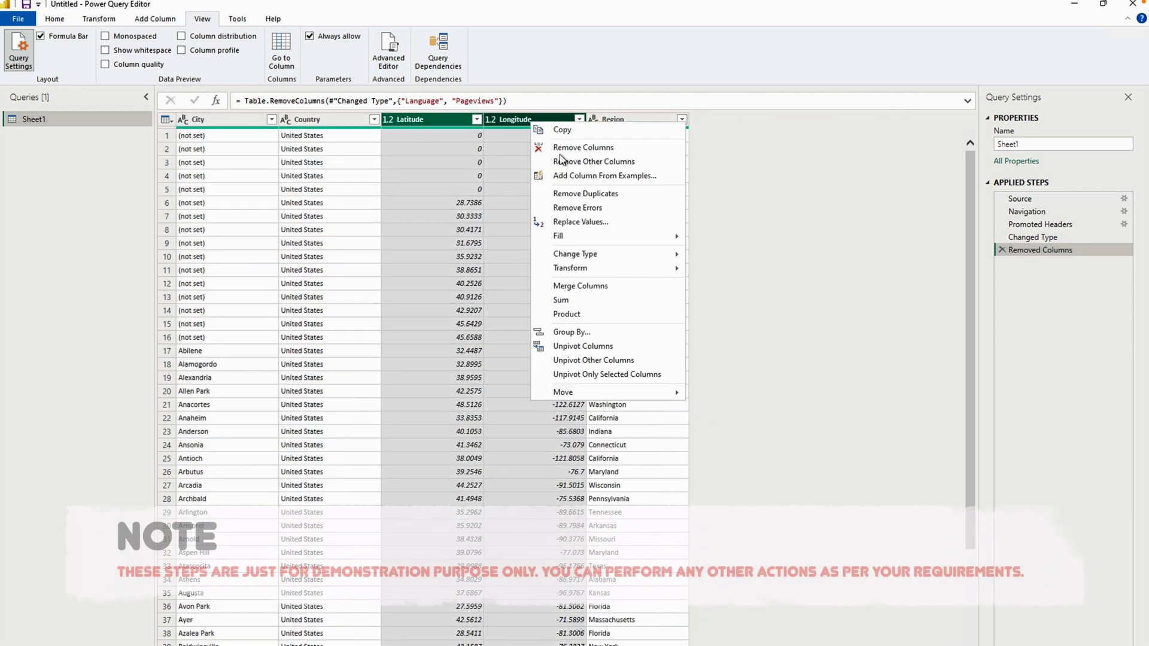
pyautogui.click(575, 149)
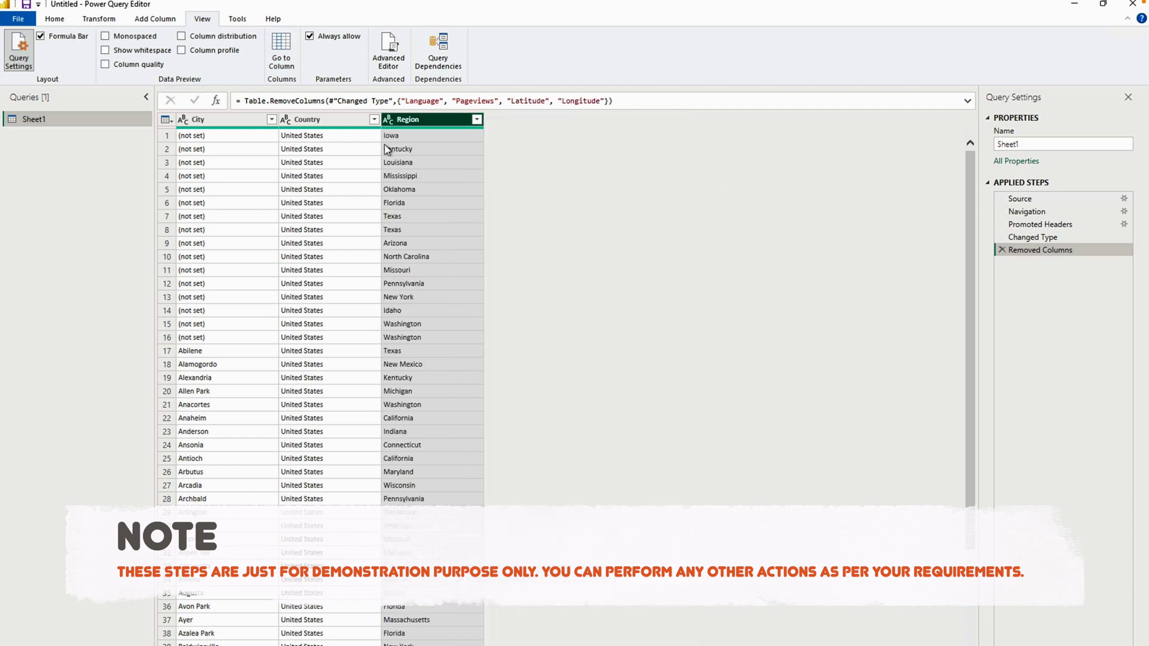
# Step: Use Advanced Group By on Country, City and Region, keeping the Count Rows aggregation
pyautogui.click(57, 20)
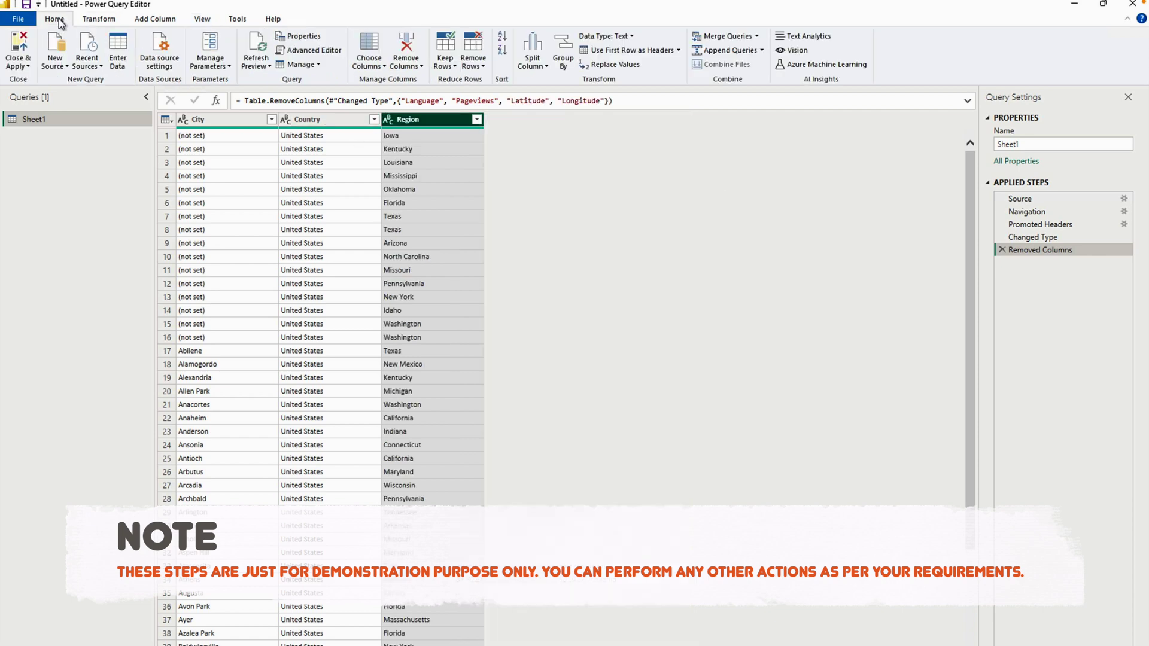
pyautogui.click(327, 119)
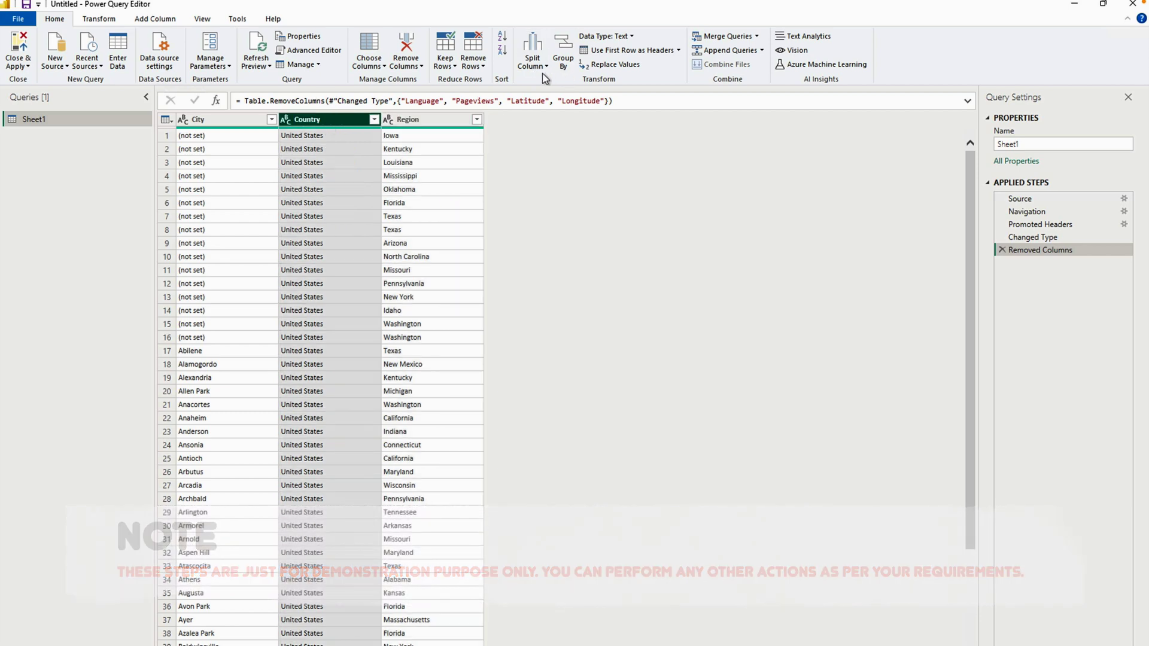
pyautogui.click(562, 57)
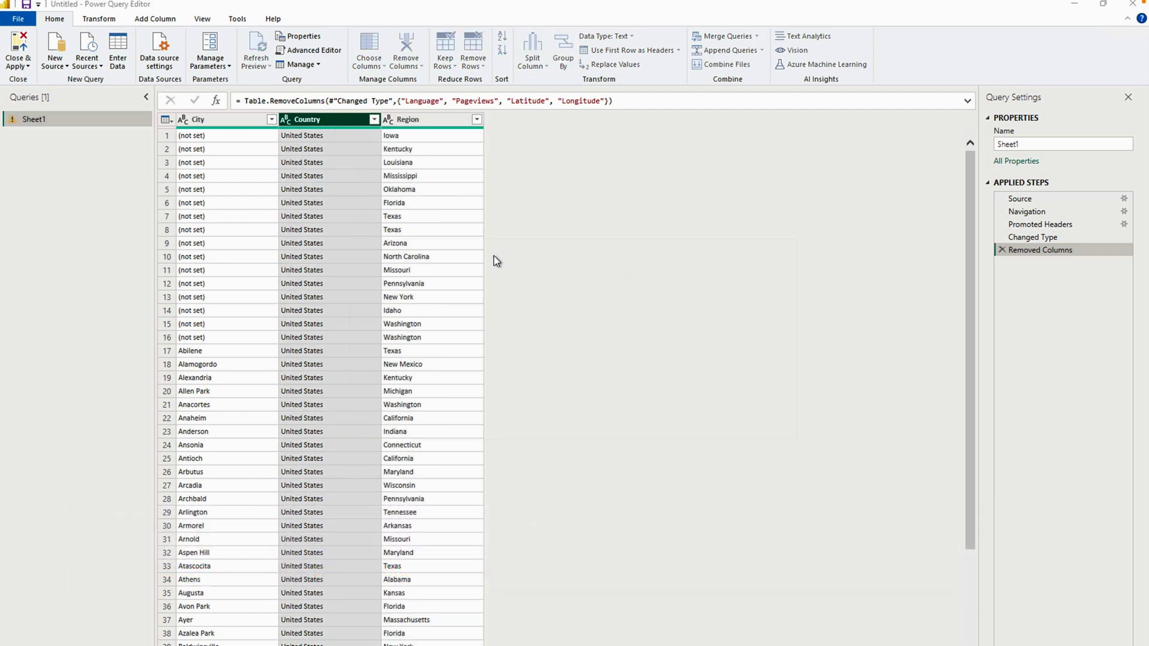
pyautogui.click(424, 303)
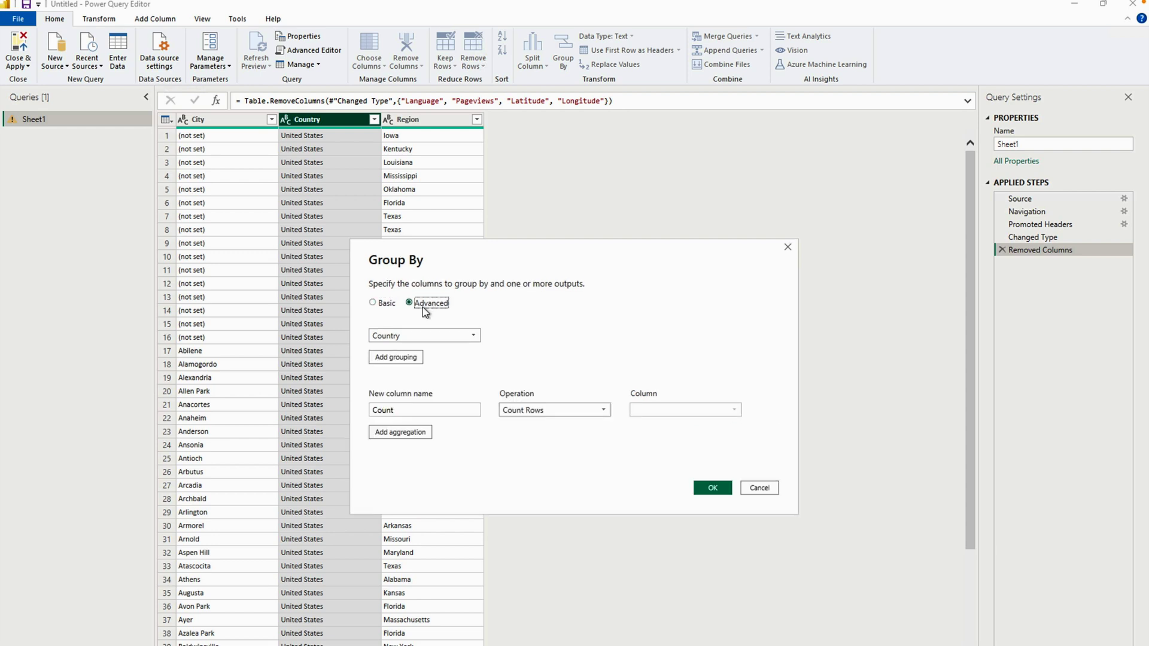
pyautogui.click(397, 362)
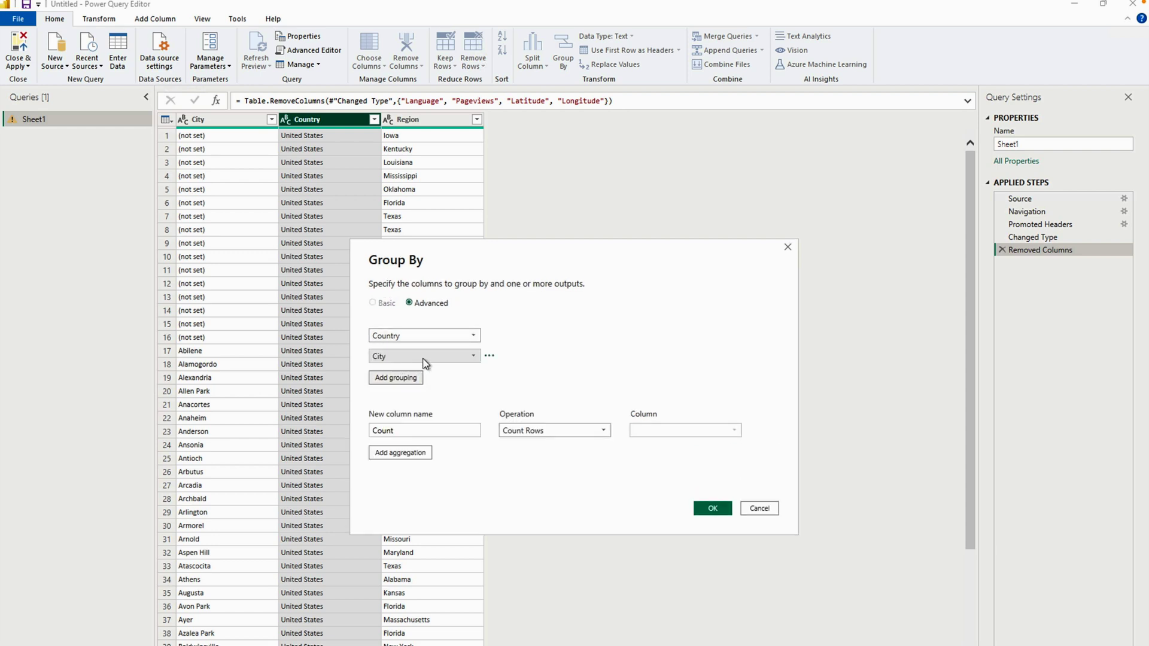
pyautogui.click(397, 378)
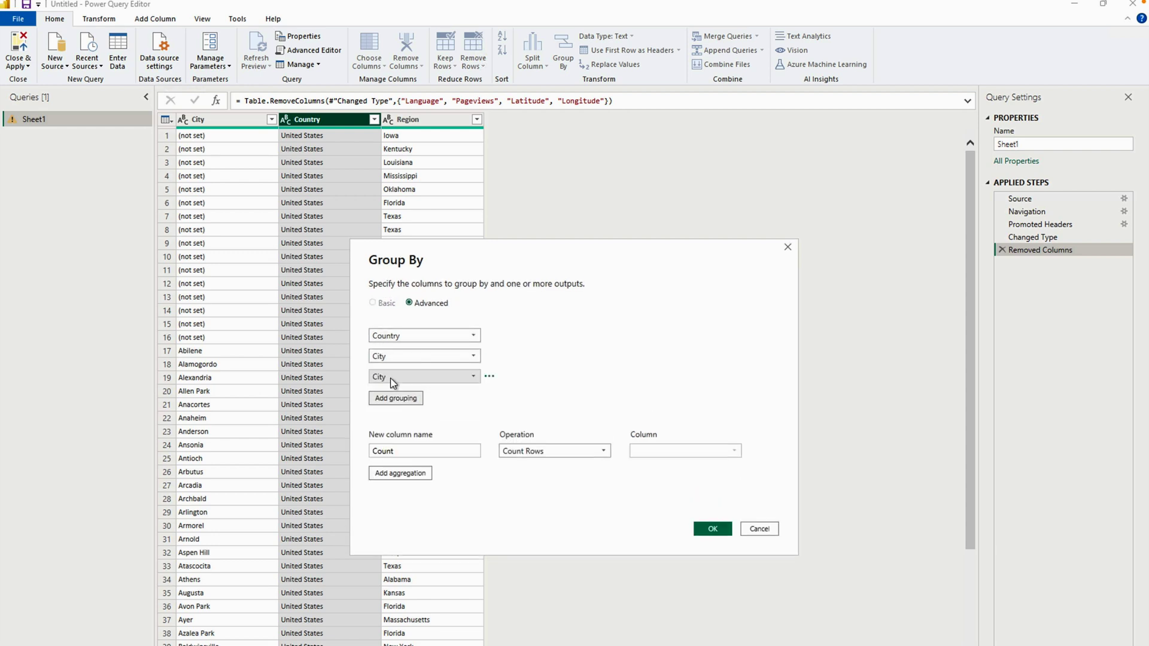
pyautogui.click(462, 377)
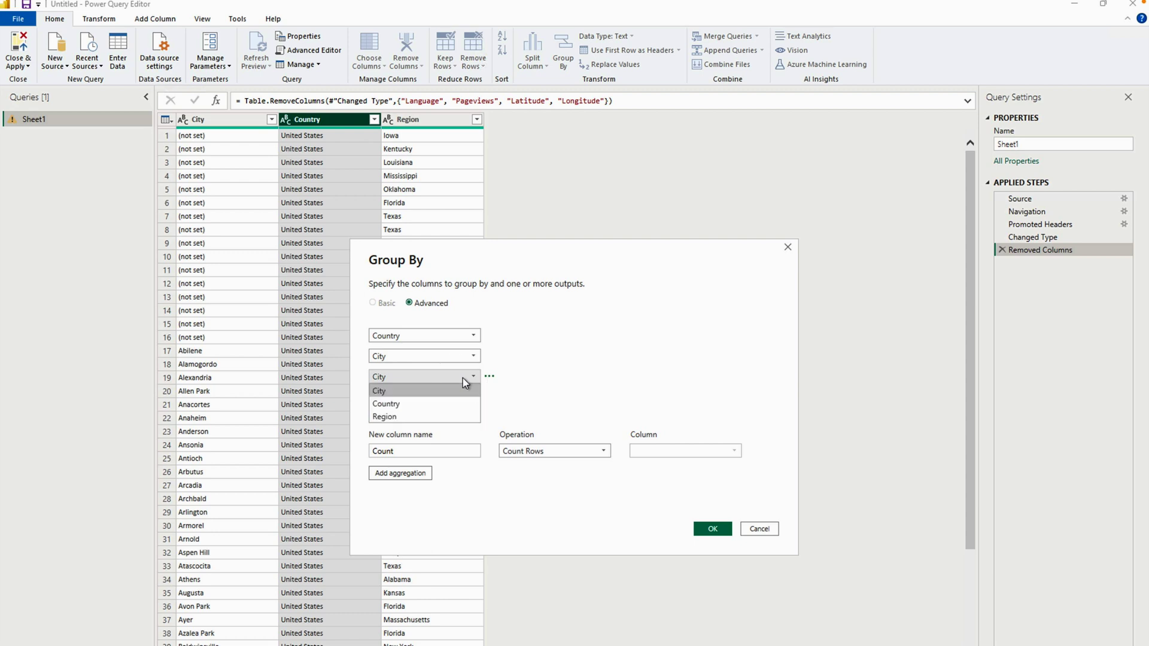
pyautogui.click(395, 417)
pyautogui.click(715, 529)
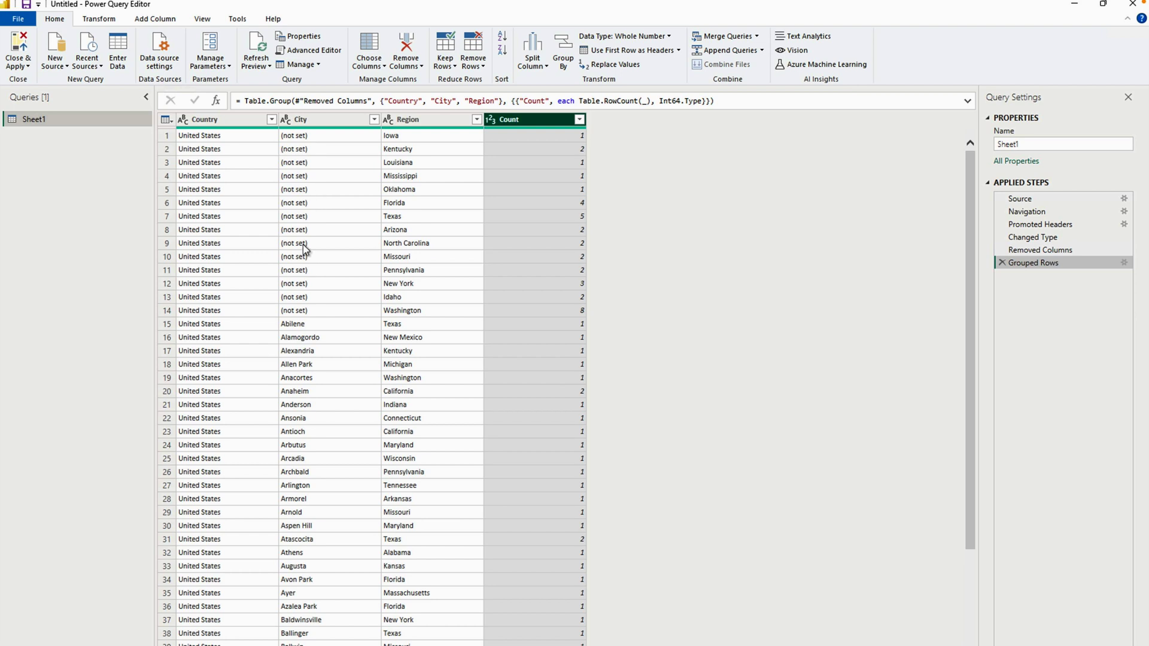
# Step: Remove the Count column from the grouped table
pyautogui.click(374, 119)
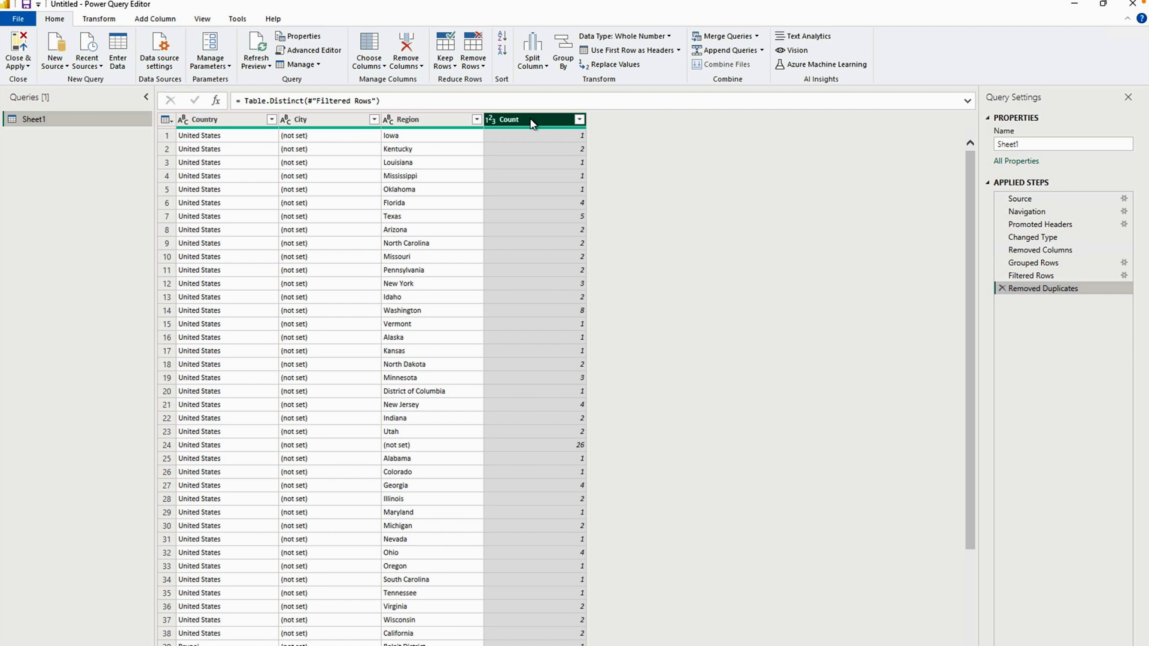
pyautogui.rightClick(531, 121)
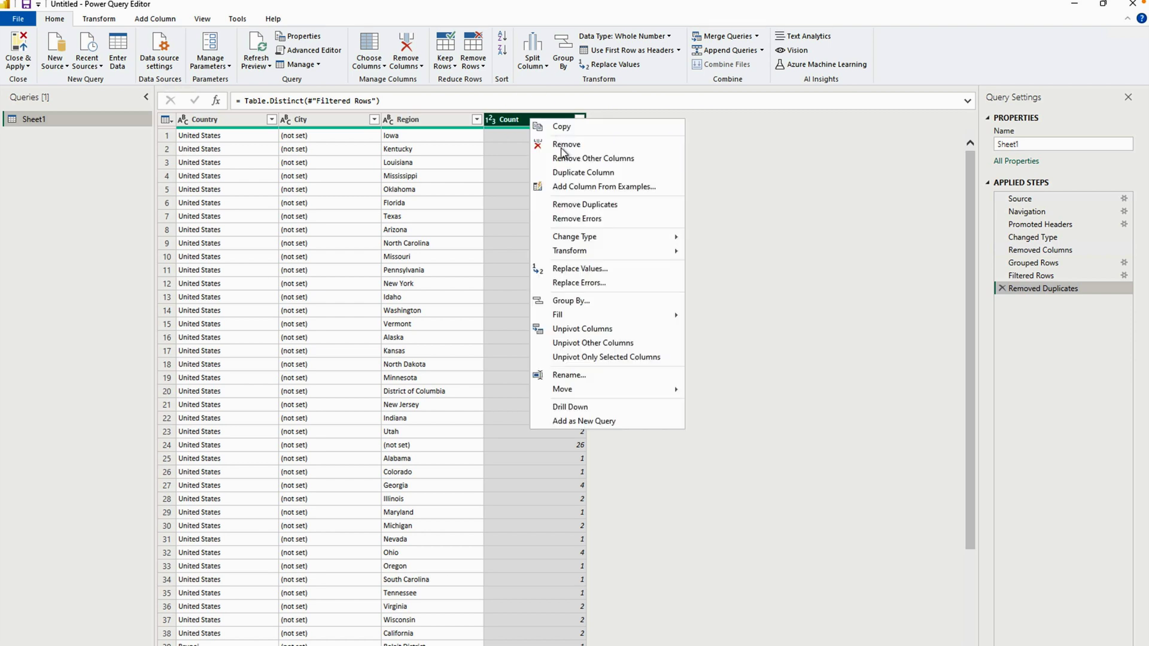
pyautogui.click(563, 145)
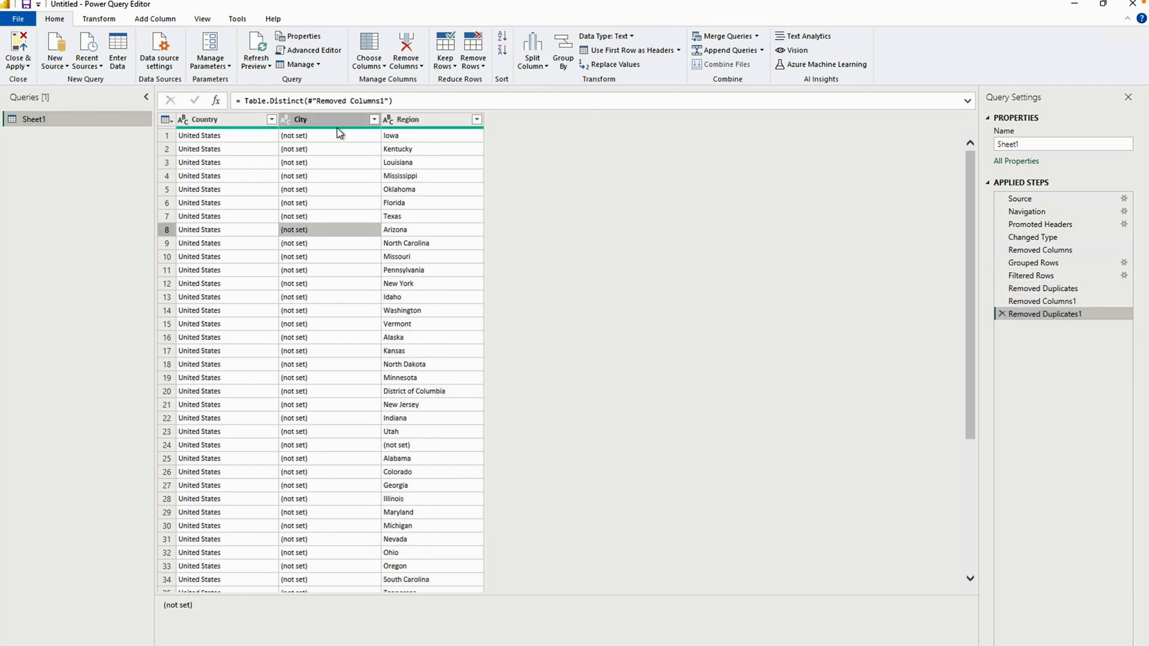
# Step: Change the City filter step to 'does not equal' (not set)
pyautogui.click(374, 119)
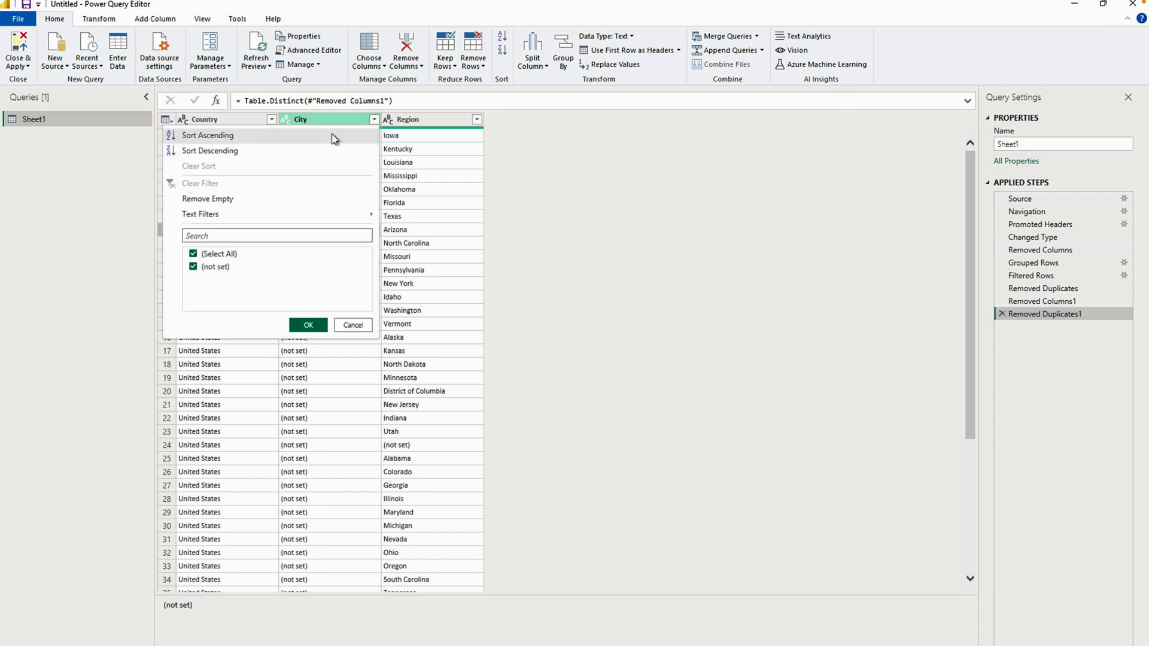
pyautogui.click(353, 325)
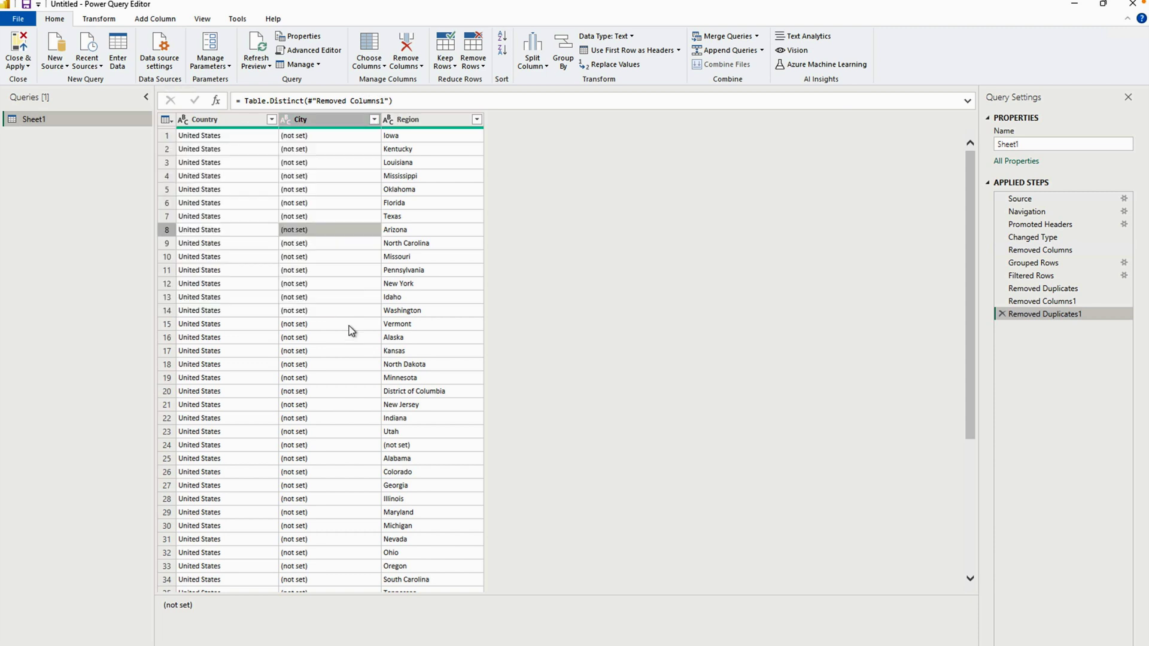
pyautogui.doubleClick(1020, 275)
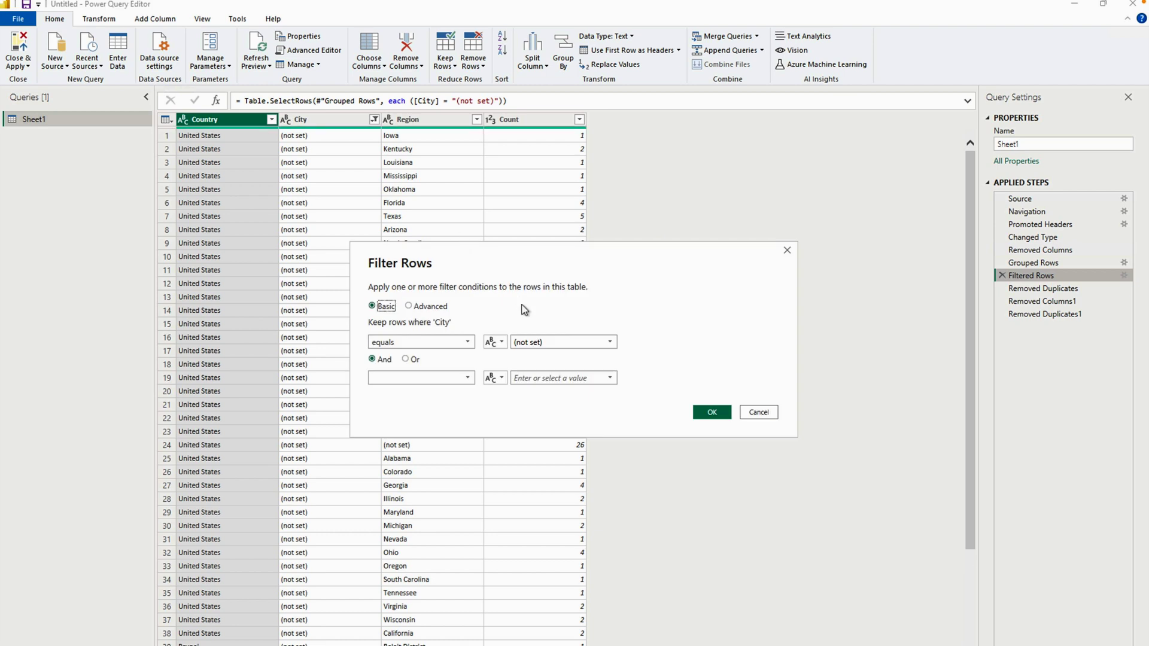
pyautogui.click(466, 343)
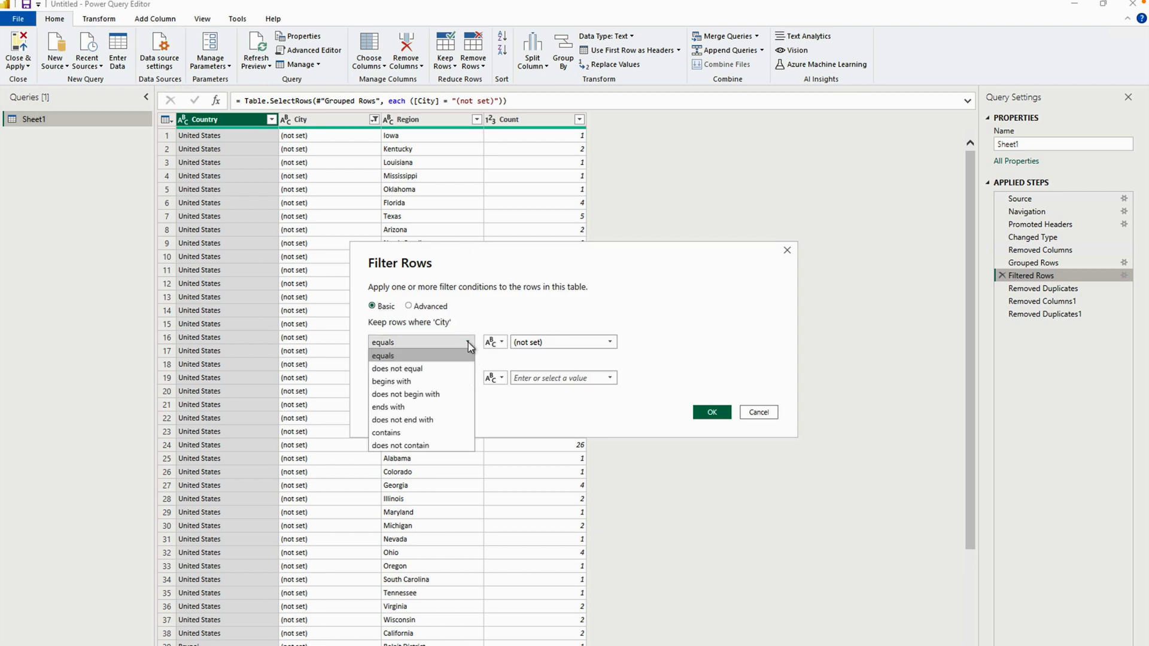
pyautogui.click(422, 369)
pyautogui.click(717, 413)
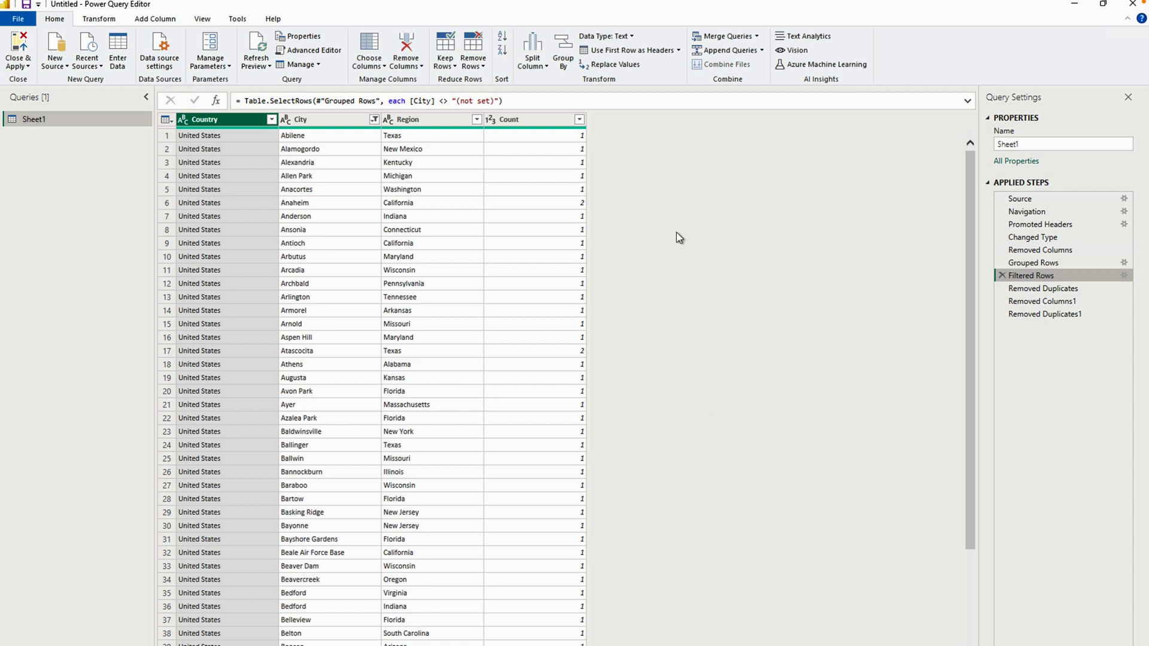
# Step: Select the Removed Duplicates1 step to view the distinct Country, City and Region rows
pyautogui.click(1004, 315)
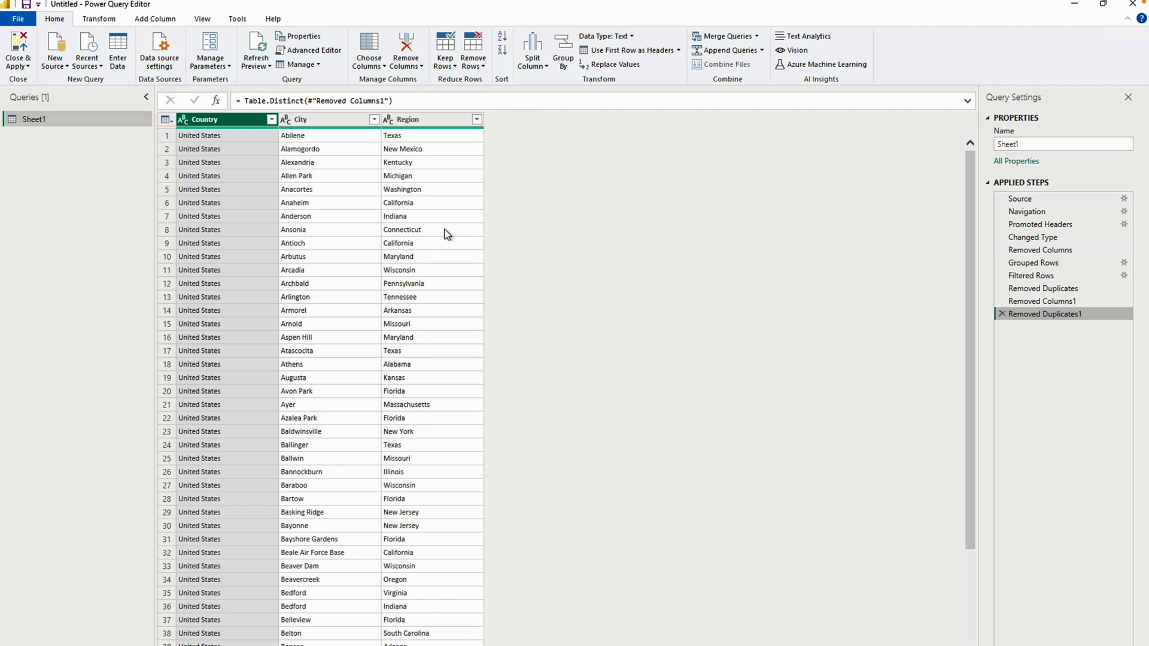
pyautogui.click(309, 52)
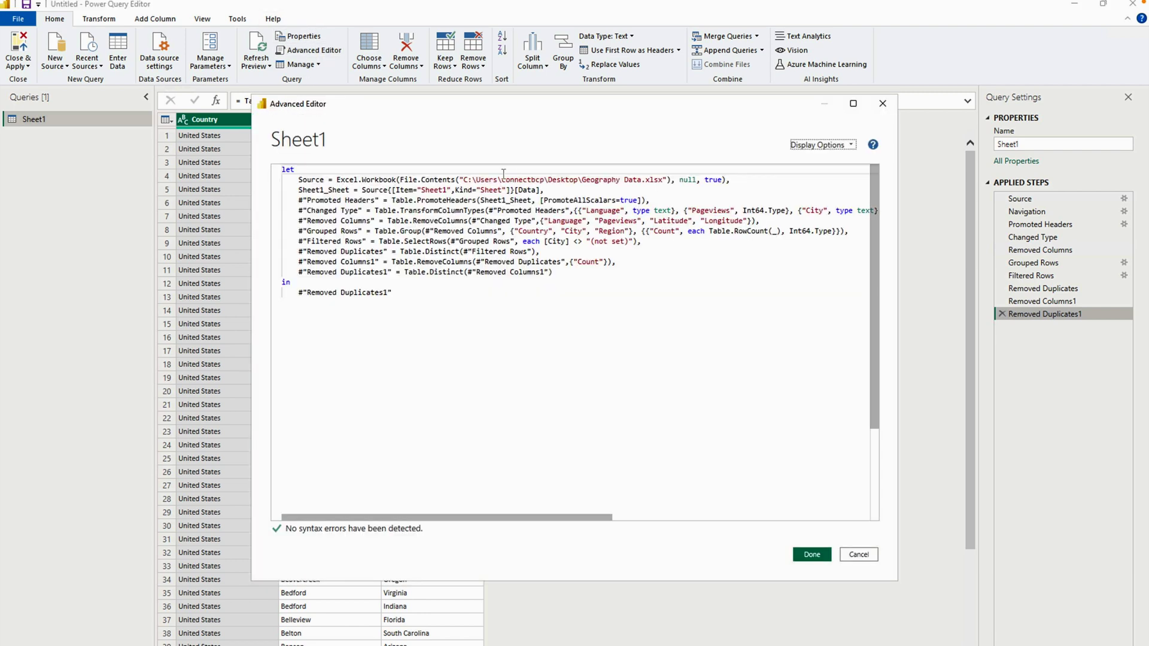
pyautogui.moveTo(464, 179); pyautogui.dragTo(669, 181)
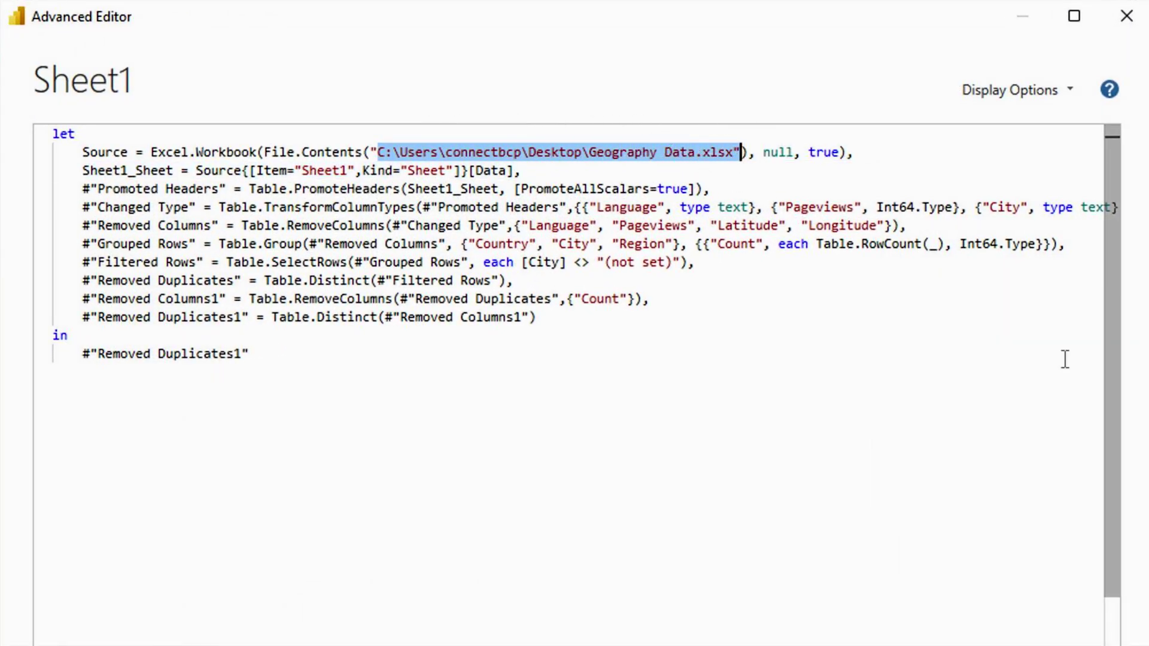
pyautogui.hotkey('shift', 'Left')
pyautogui.hotkey('ctrl', 'c')
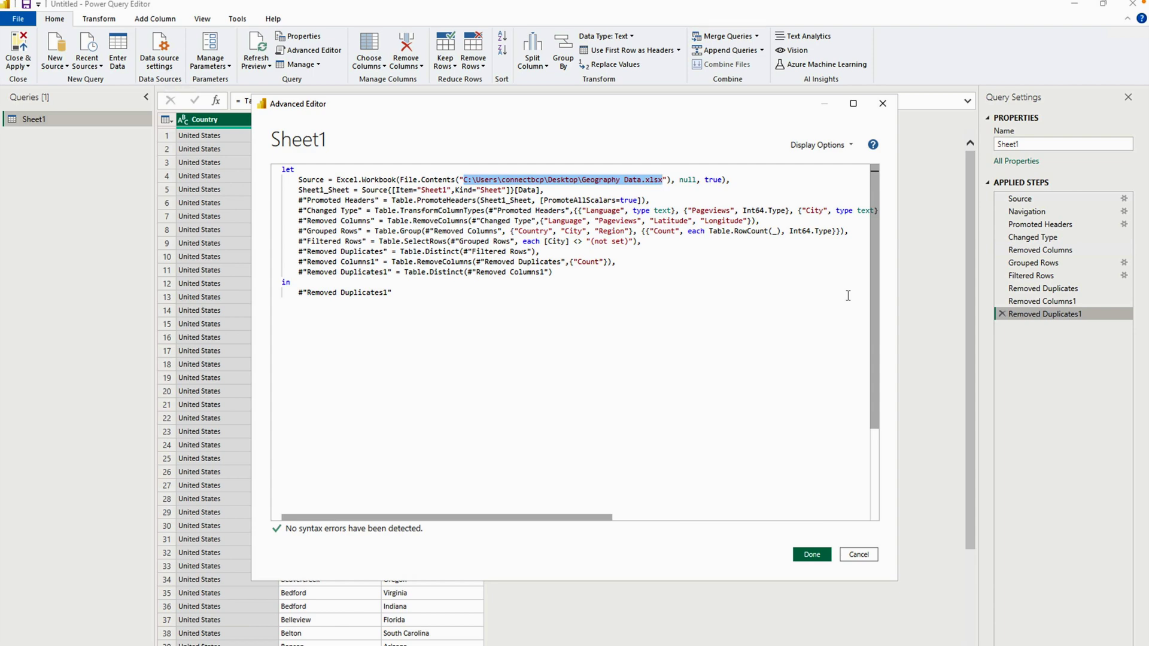
pyautogui.click(856, 556)
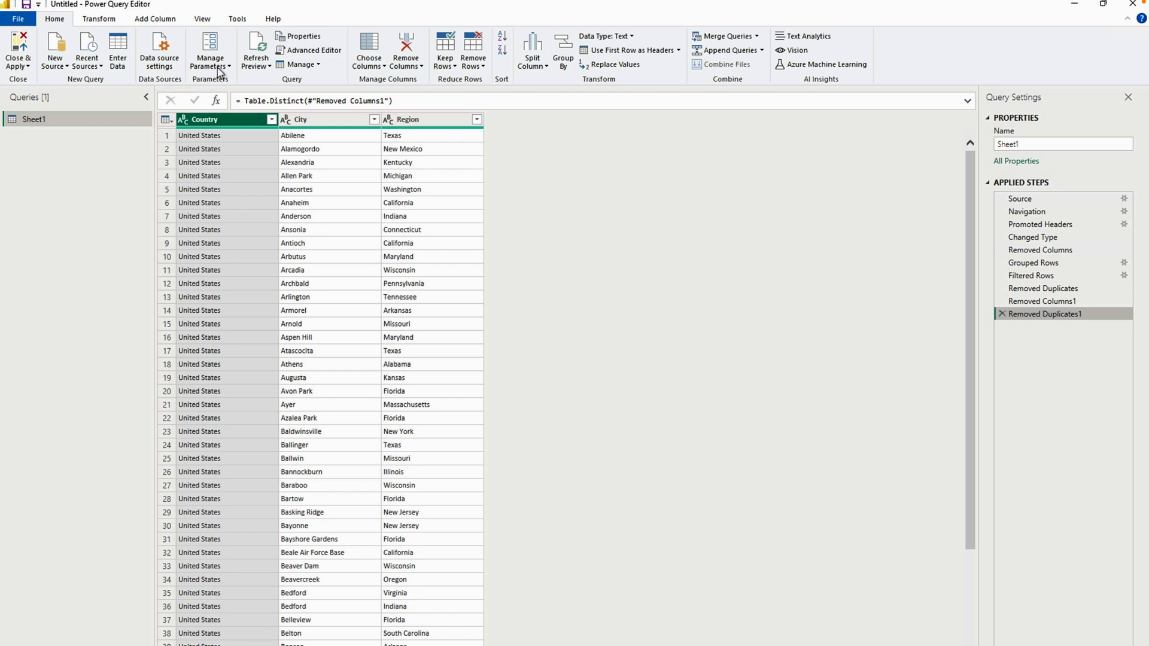
# Step: Create a Text parameter named 'File Path' with the pasted workbook path as current value
pyautogui.click(218, 70)
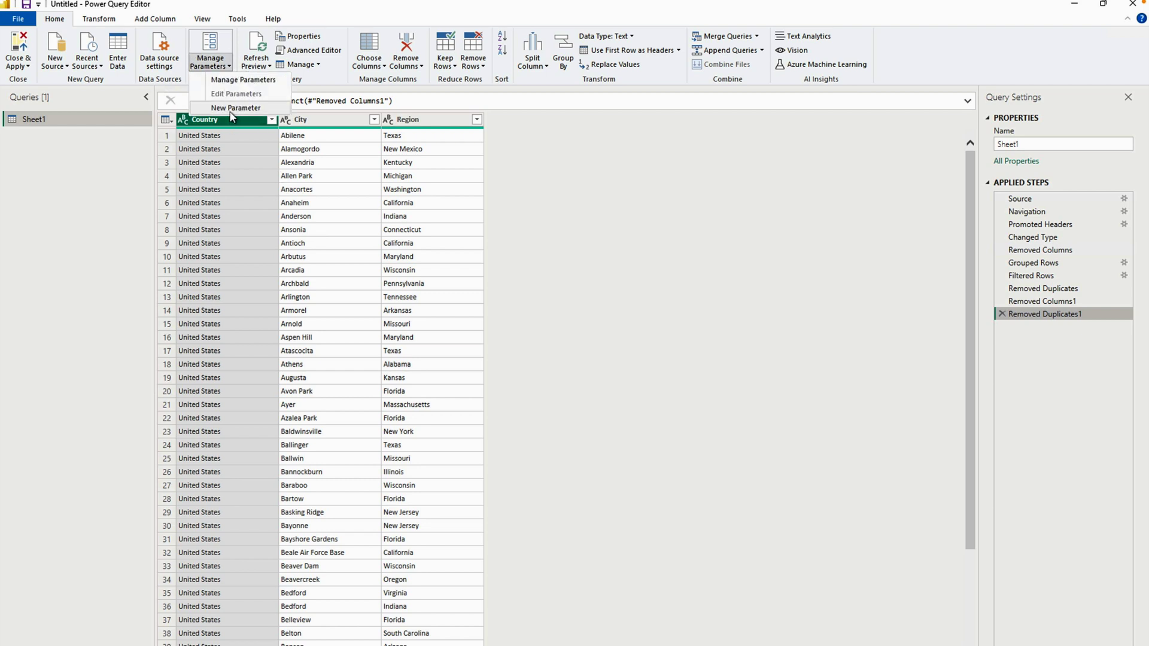
pyautogui.click(231, 108)
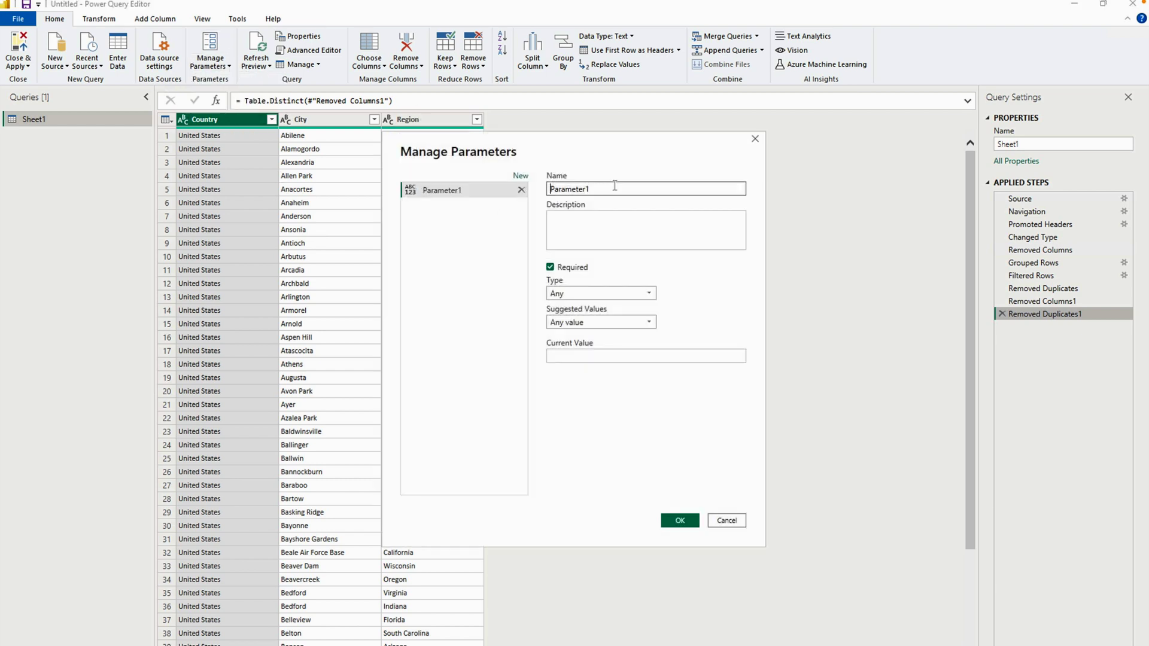
pyautogui.click(455, 186)
pyautogui.write('File Path')
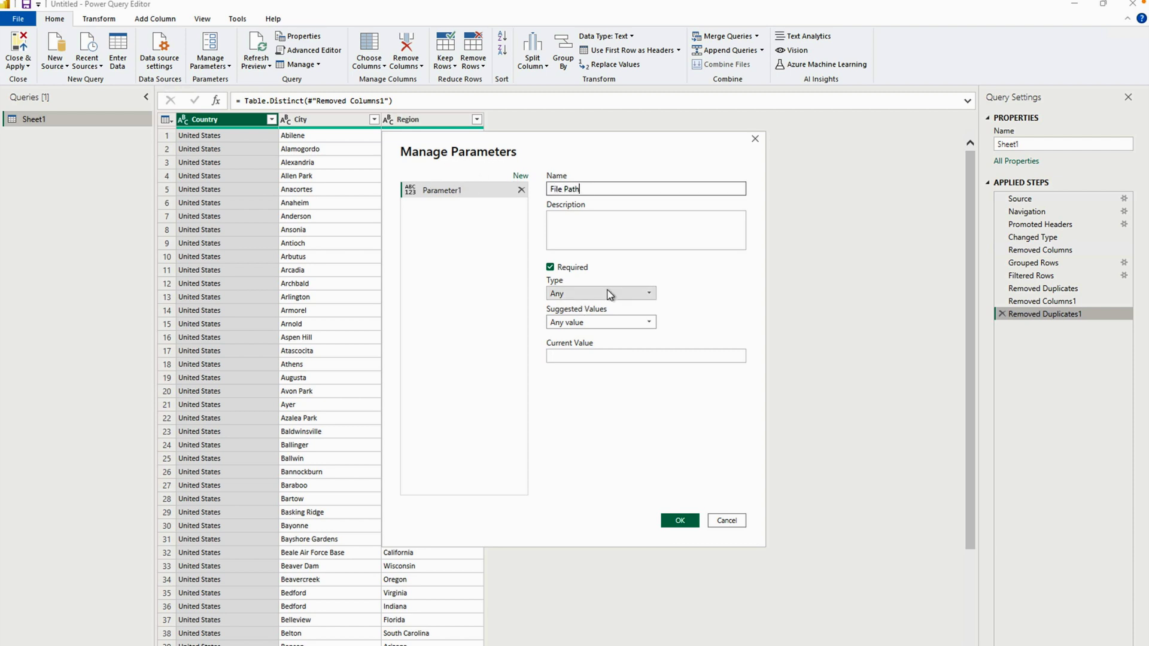
pyautogui.click(603, 294)
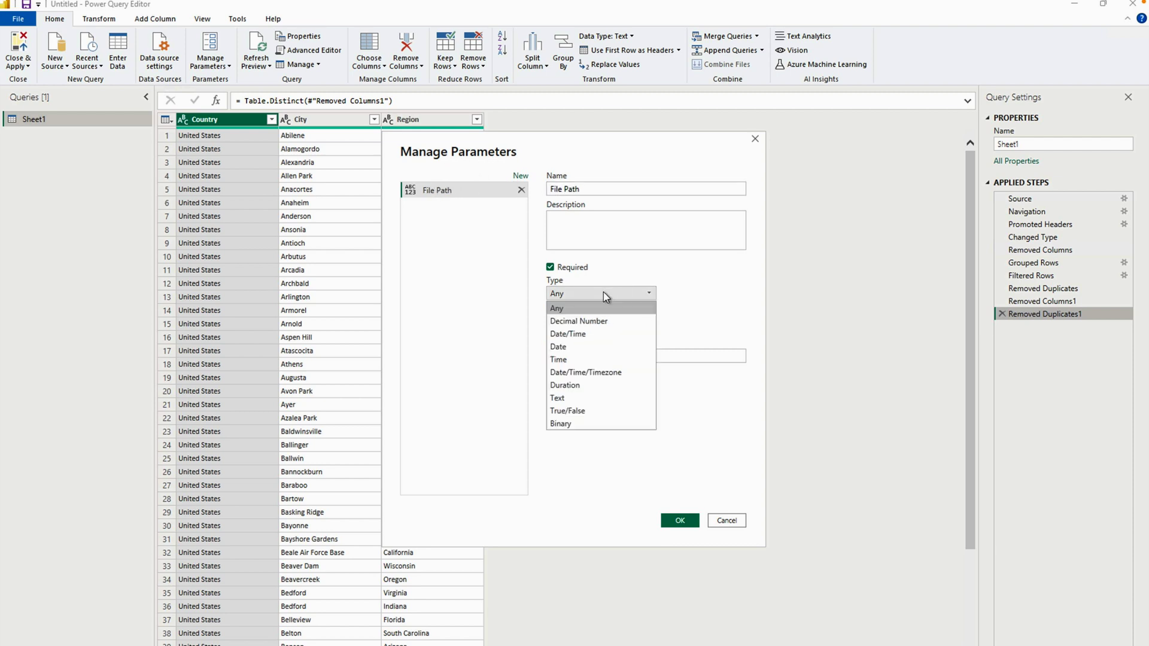
pyautogui.click(563, 400)
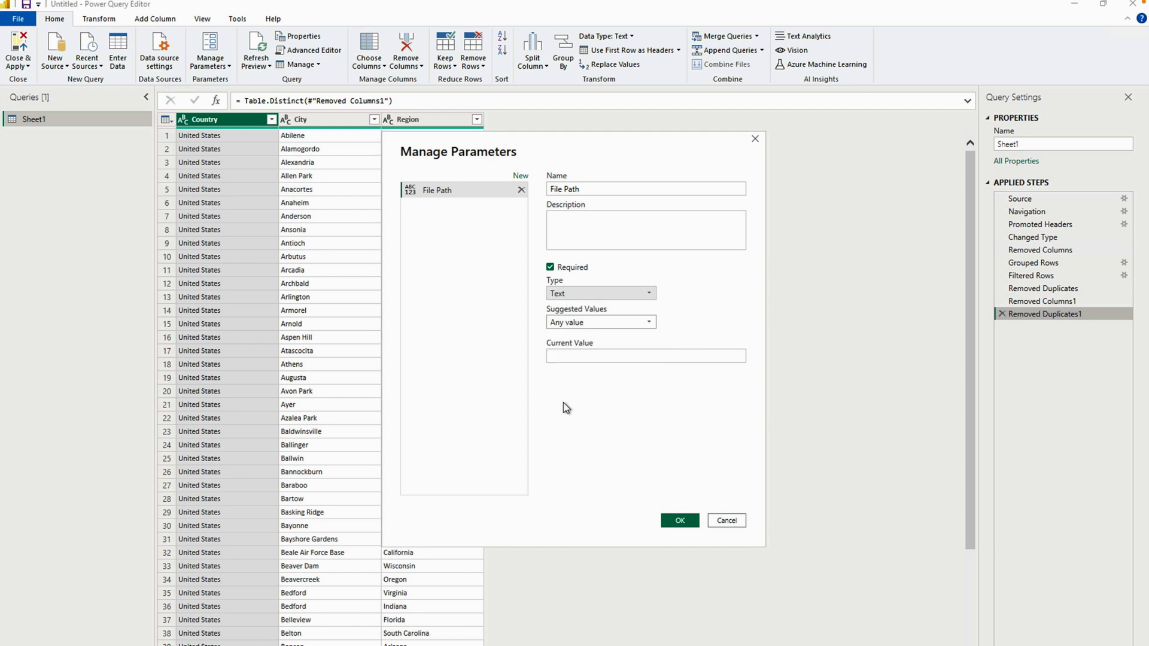
pyautogui.click(598, 323)
pyautogui.click(598, 323)
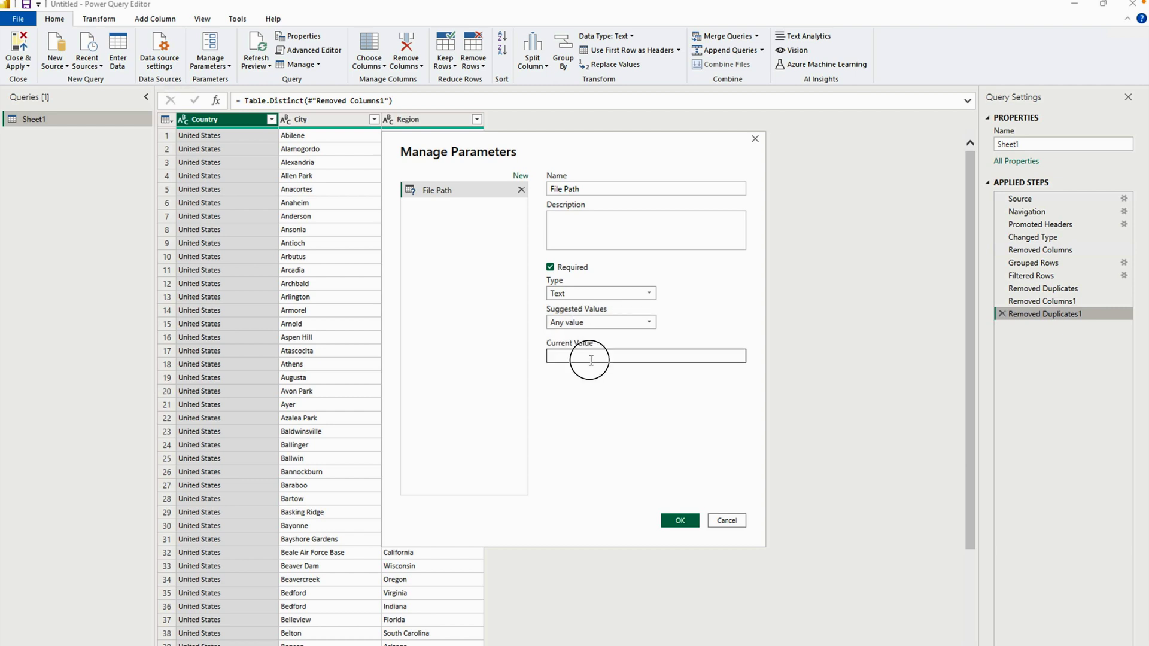
pyautogui.click(590, 356)
pyautogui.hotkey('ctrl', 'v')
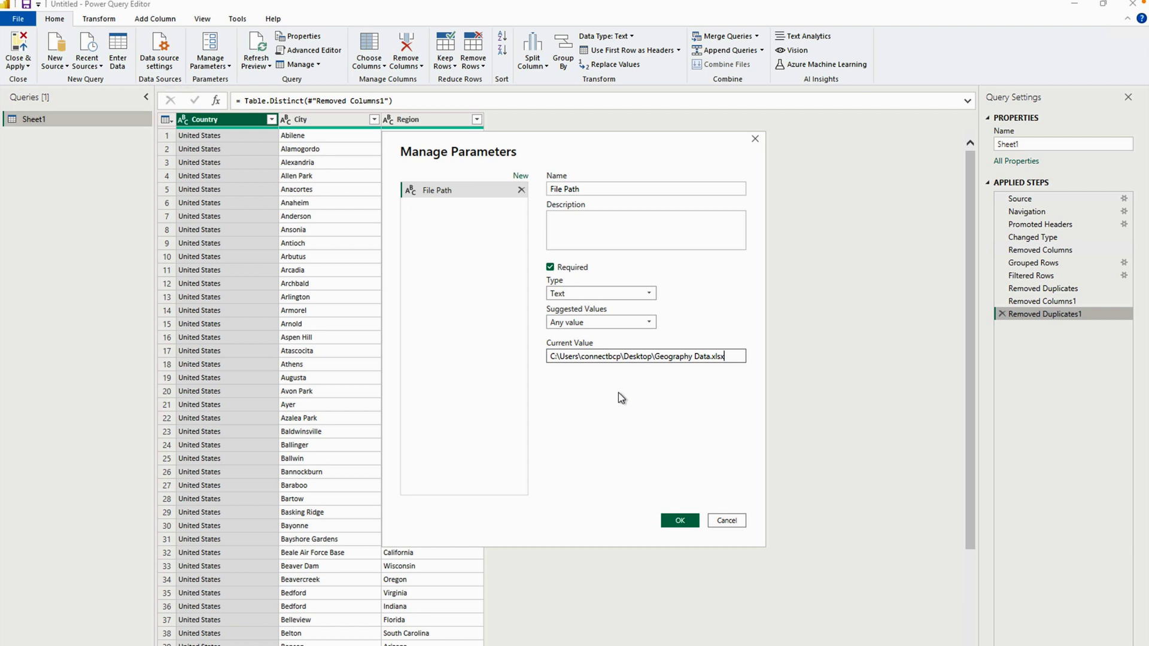
# Step: Save the parameter and swap Sheet1's hardcoded File.Contents path for #"File Path" in Advanced Editor
pyautogui.click(688, 522)
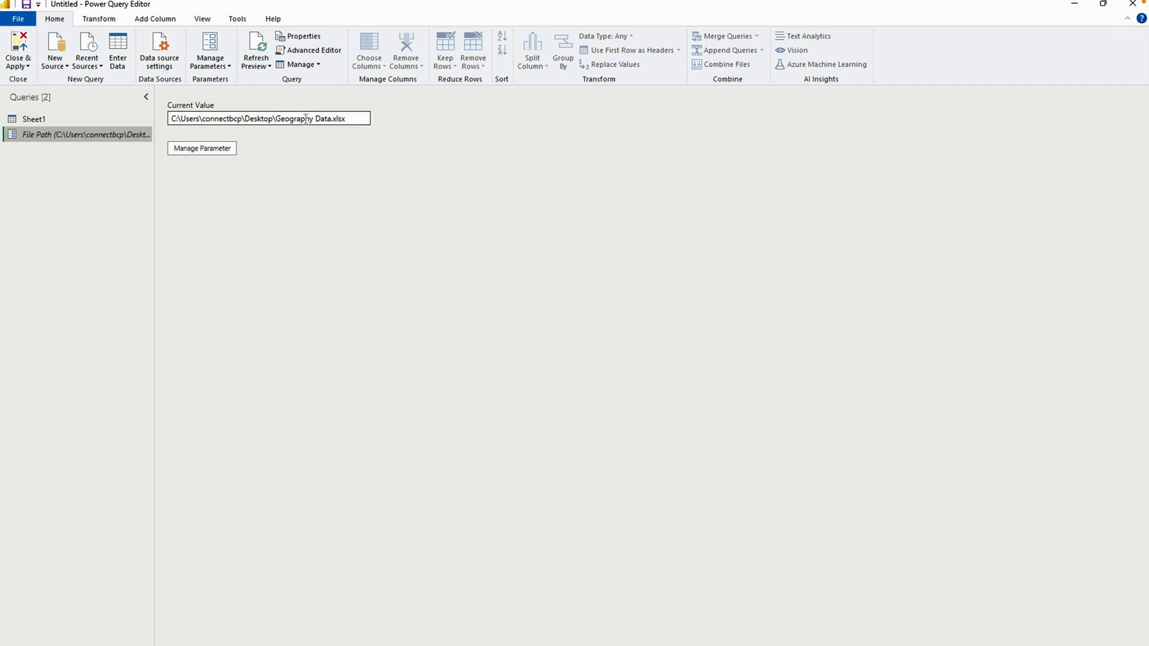
pyautogui.click(39, 122)
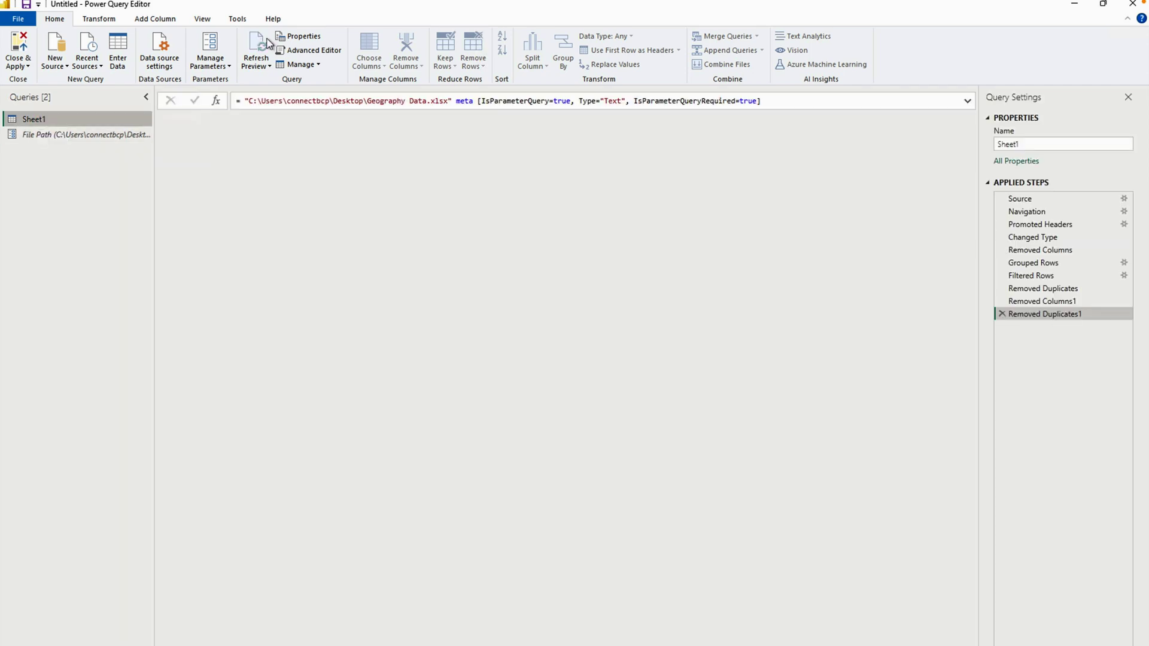
pyautogui.click(312, 51)
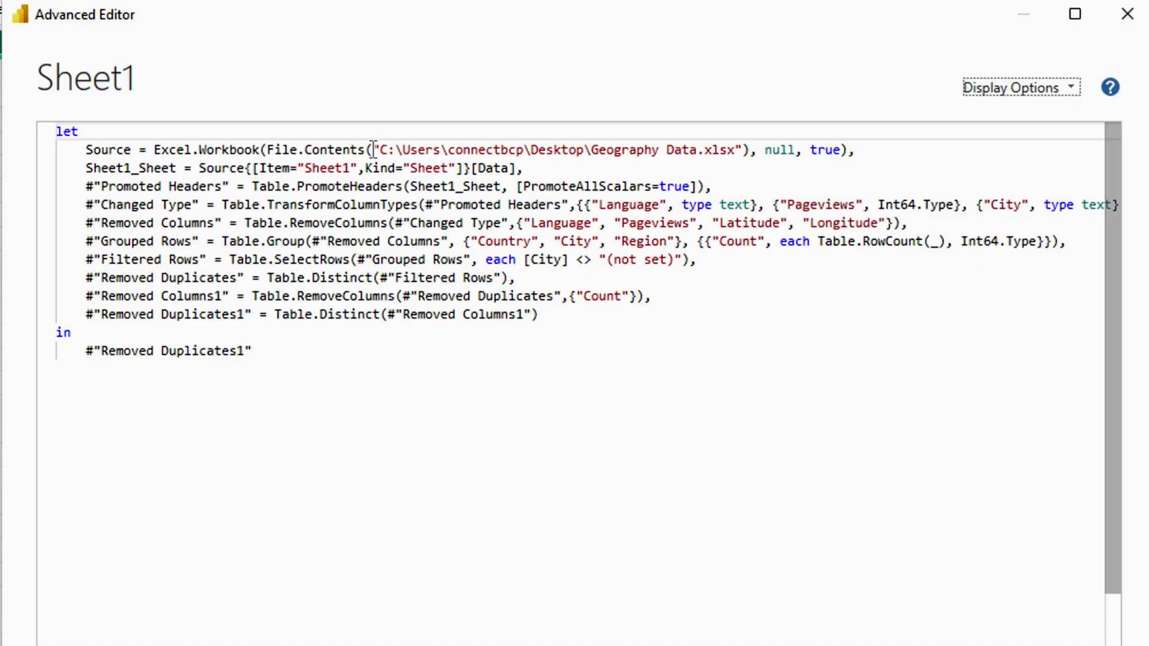
pyautogui.moveTo(383, 148); pyautogui.dragTo(735, 149)
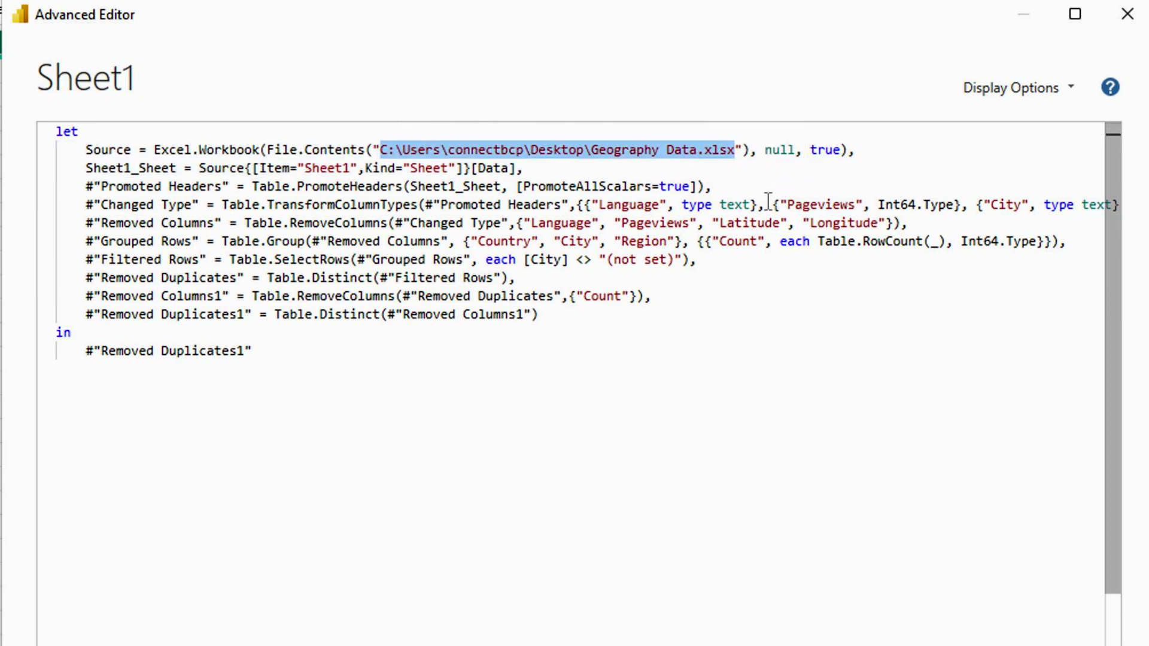
pyautogui.click(374, 148)
pyautogui.write('#')
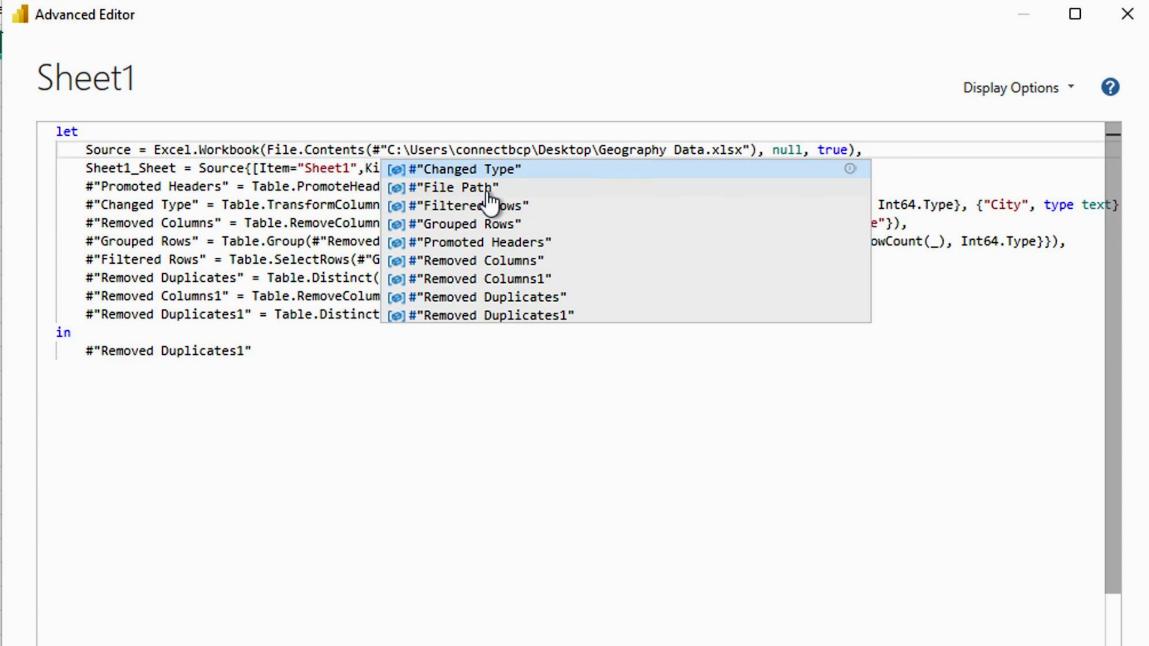
pyautogui.click(452, 188)
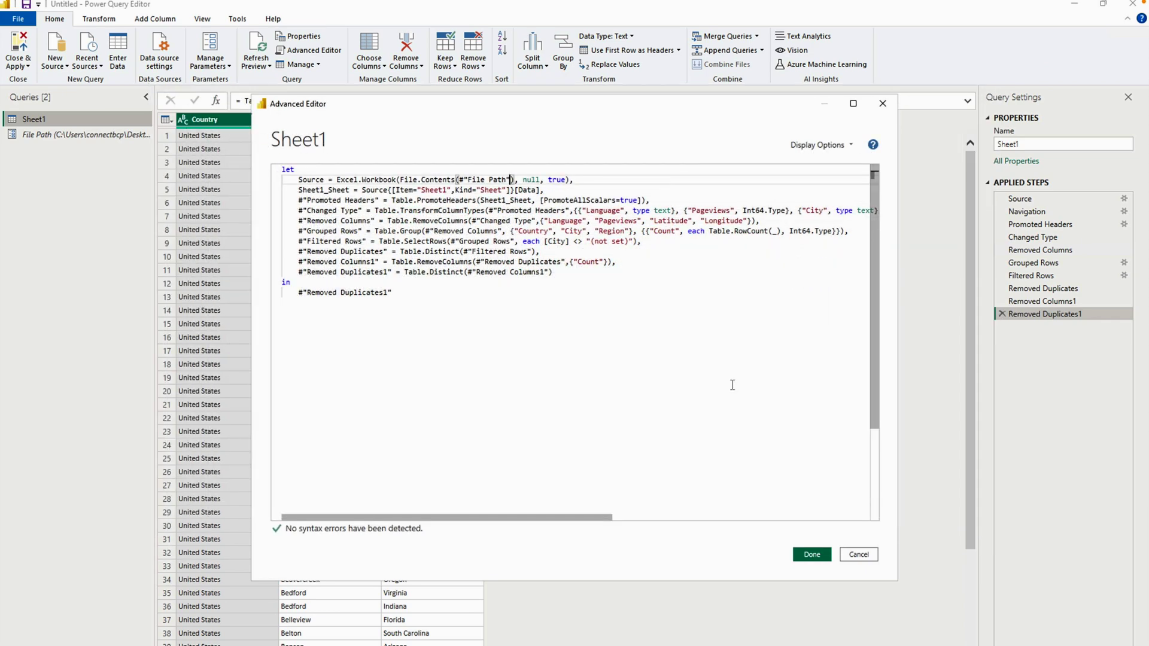
pyautogui.click(811, 554)
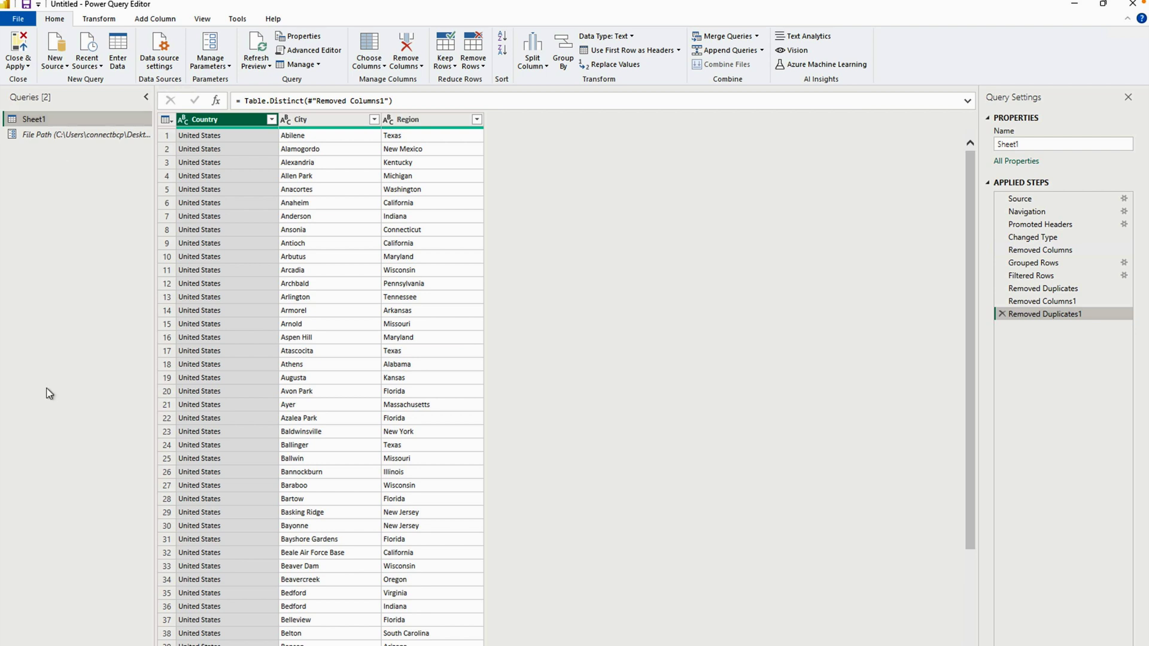
# Step: Create a function named ExcelTransformator from the Sheet1 query
pyautogui.rightClick(78, 124)
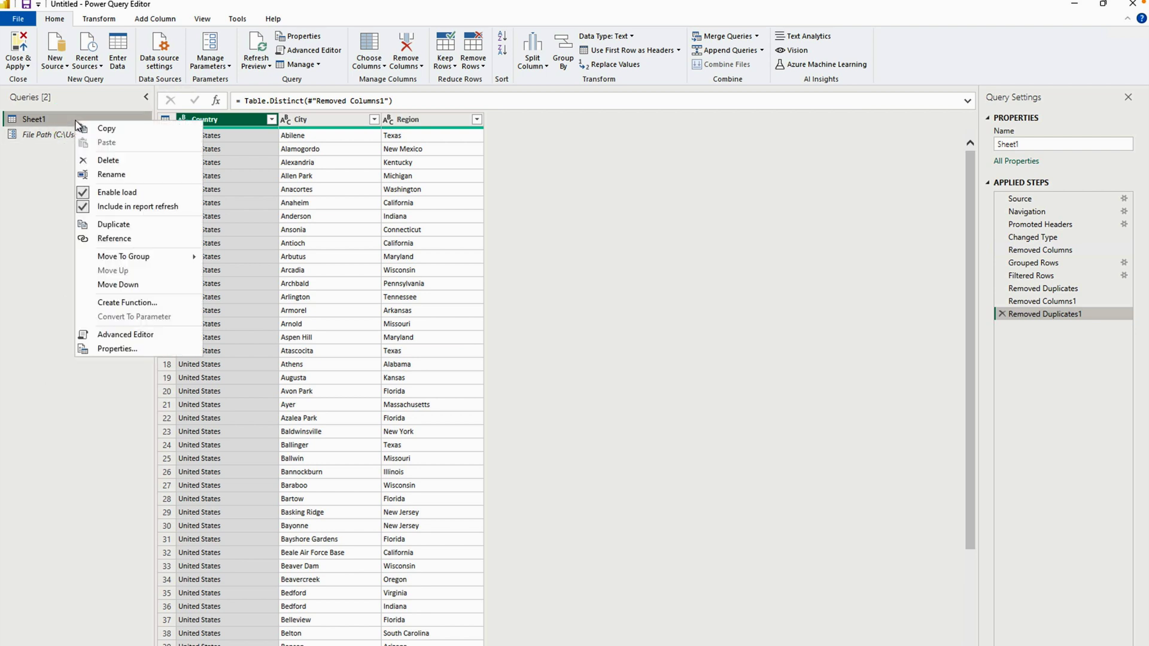
pyautogui.click(146, 303)
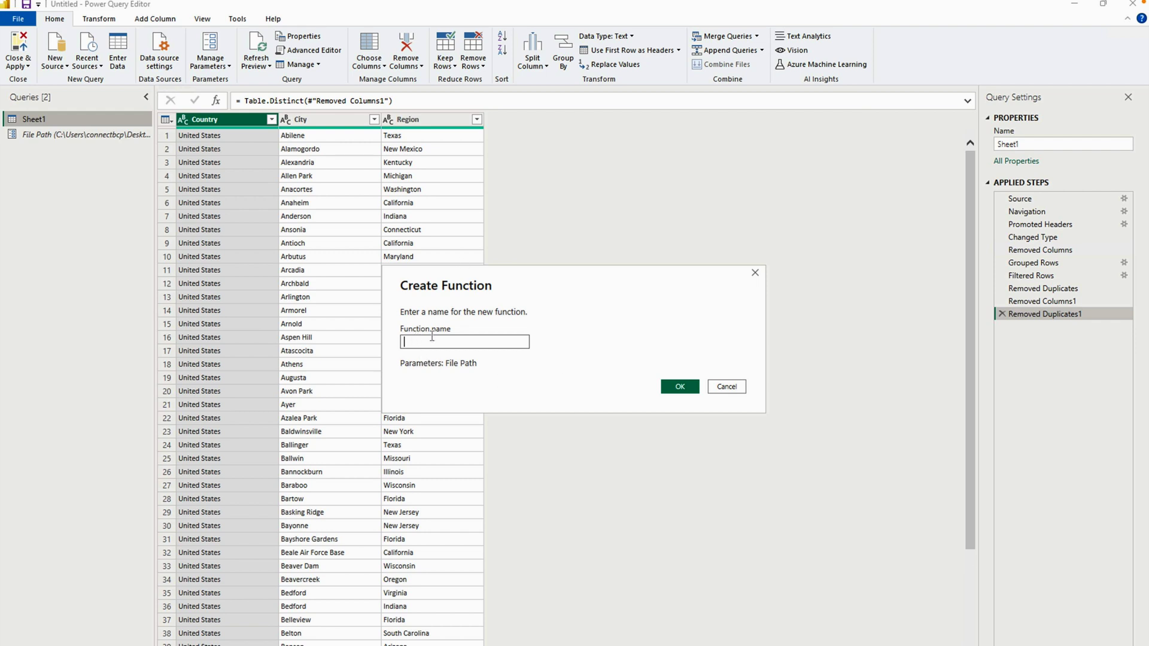
pyautogui.write('ExcelTransformator')
pyautogui.click(678, 387)
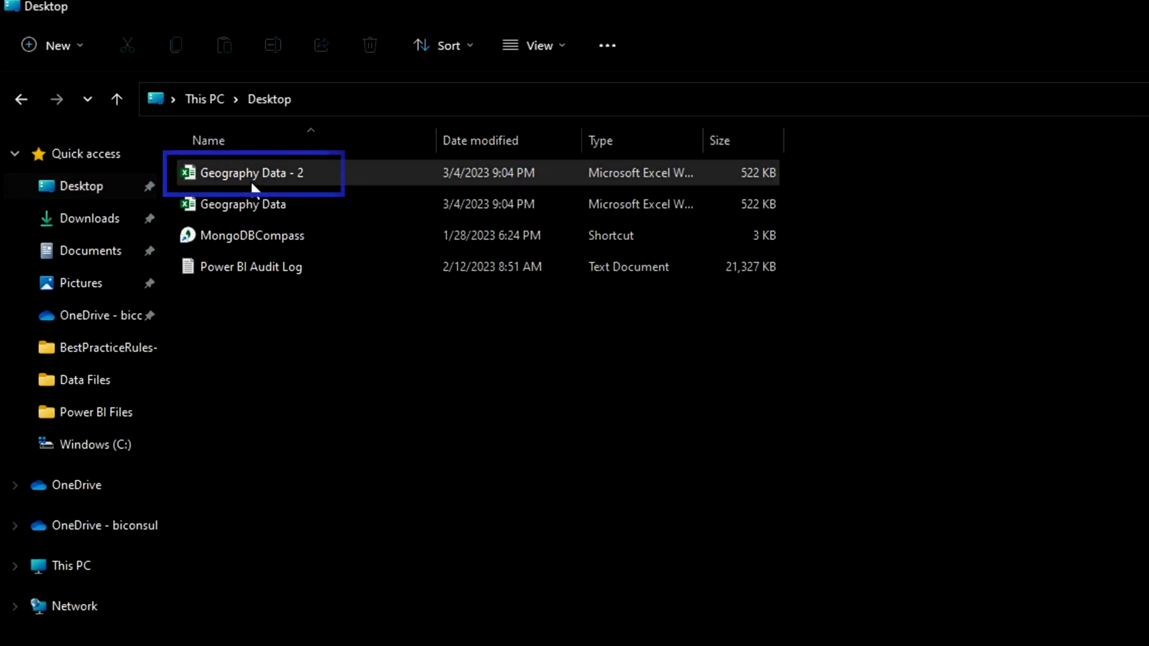
# Step: Locate the Geography Data - 2 workbook on the Desktop in File Explorer
pyautogui.doubleClick(298, 183)
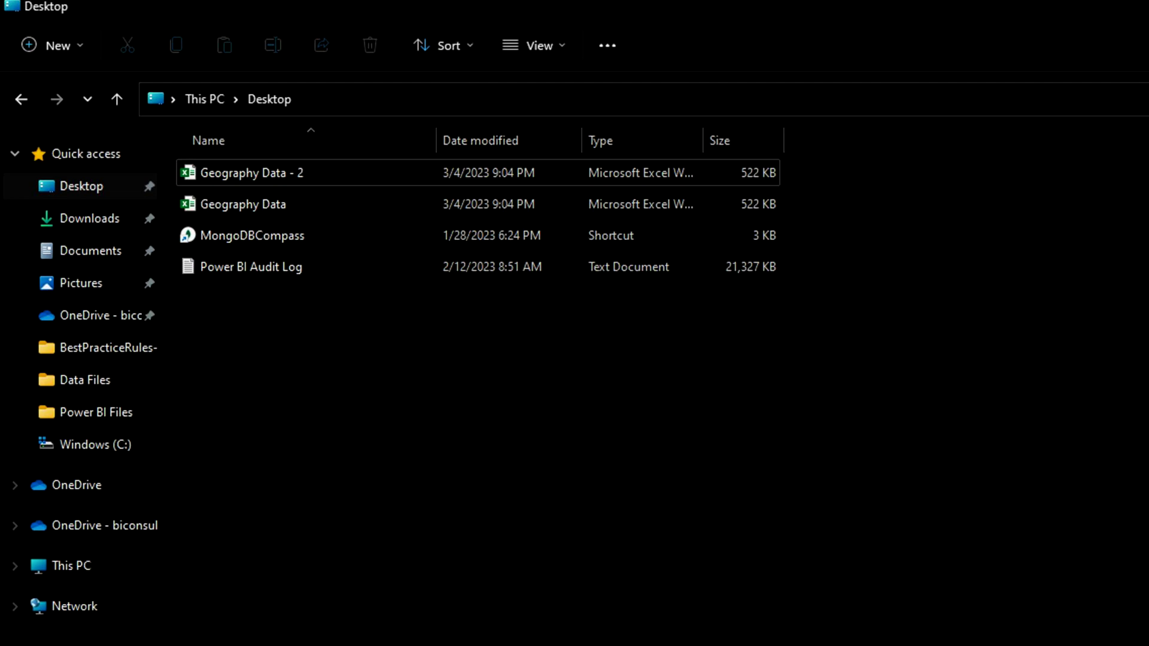
# Step: Invoke ExcelTransformator with the File Path pointing to 'Geography Data - 2.xlsx'
pyautogui.click(801, 631)
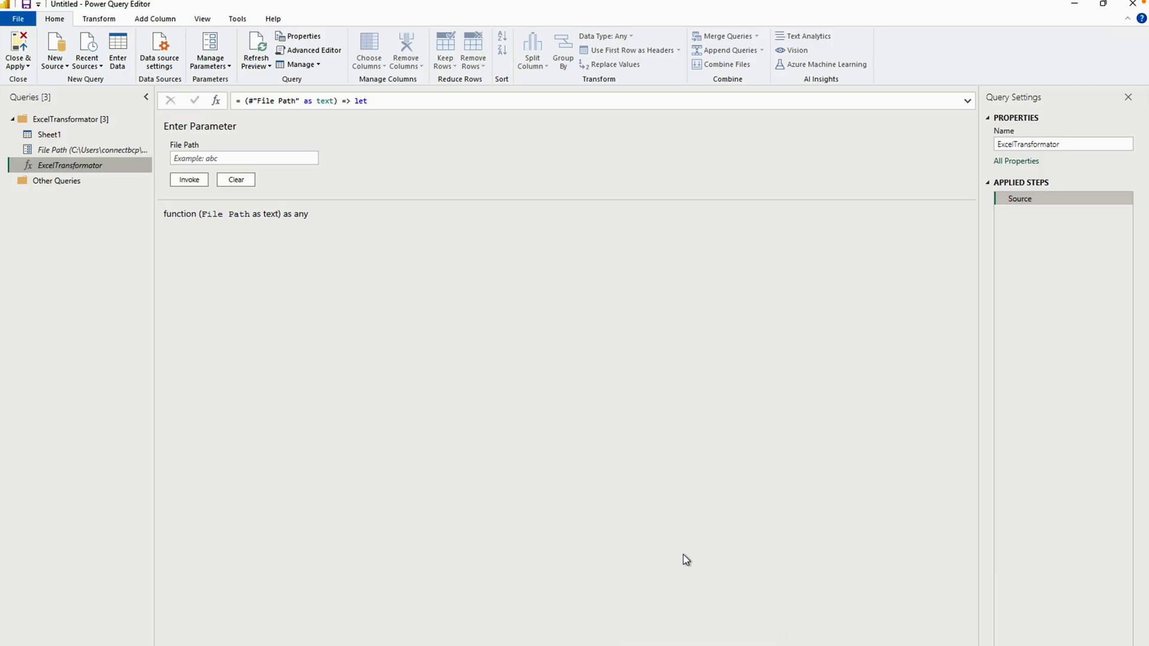
pyautogui.click(297, 159)
pyautogui.hotkey('ctrl', 'v')
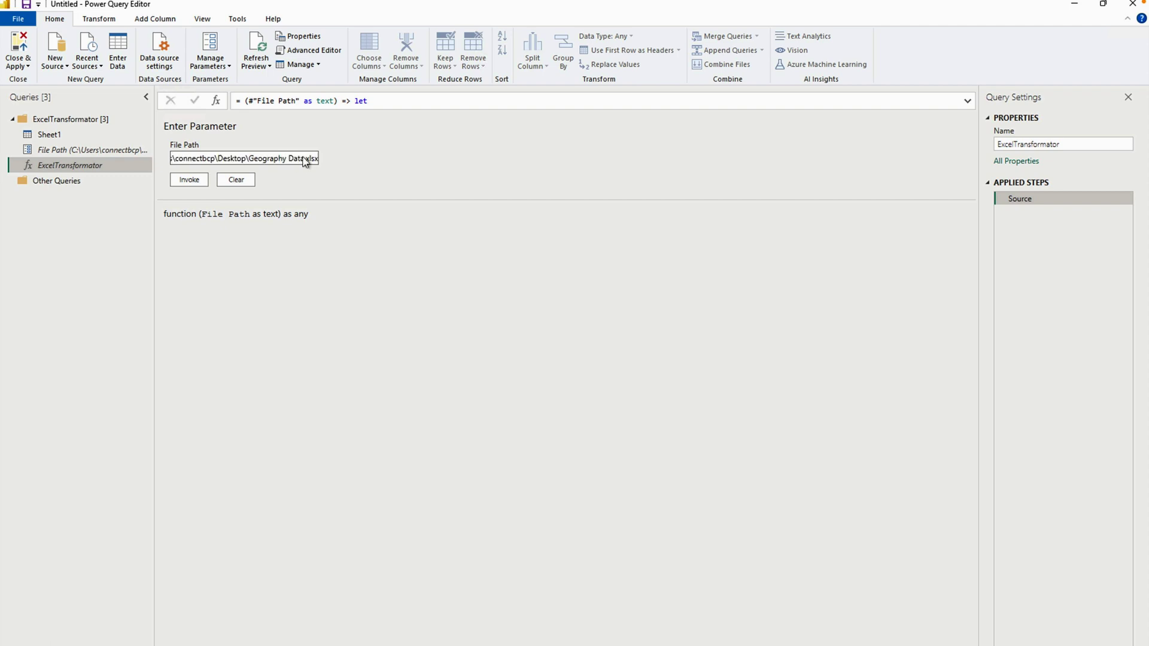
pyautogui.click(304, 159)
pyautogui.write('- 2')
pyautogui.click(188, 180)
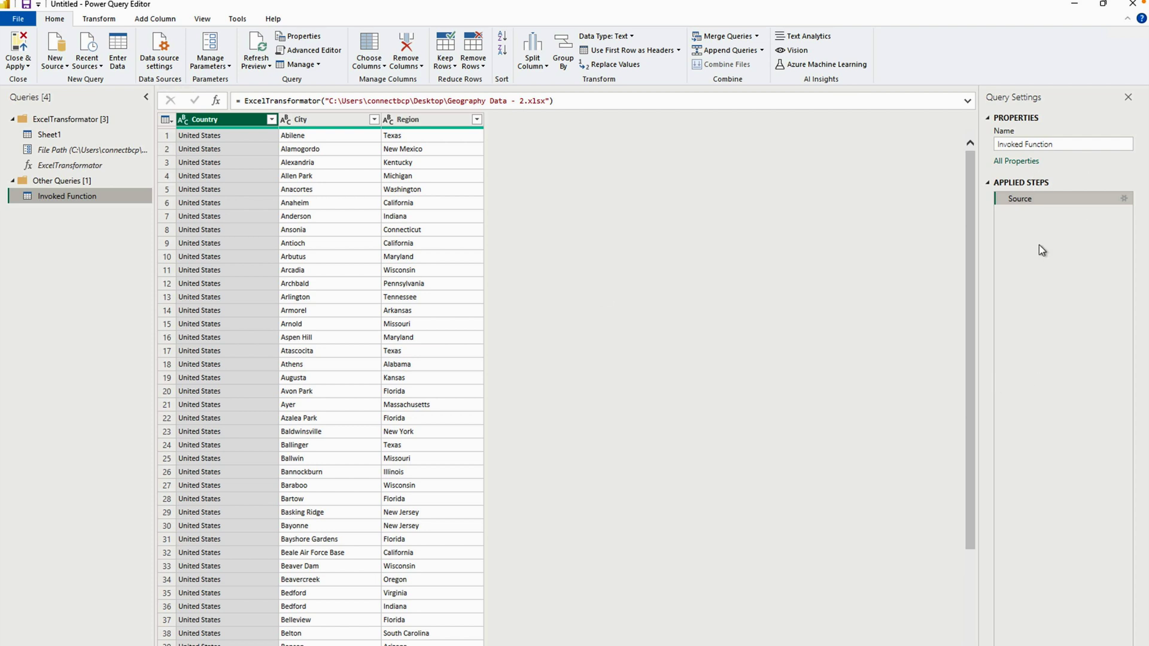
pyautogui.click(60, 134)
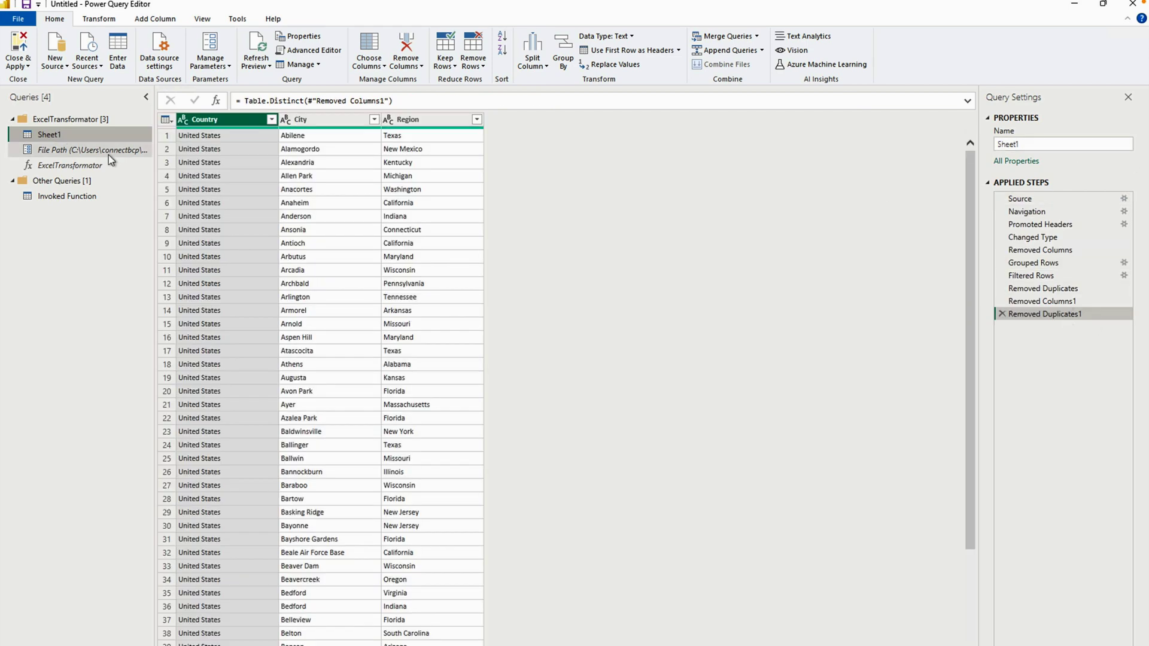
pyautogui.click(70, 196)
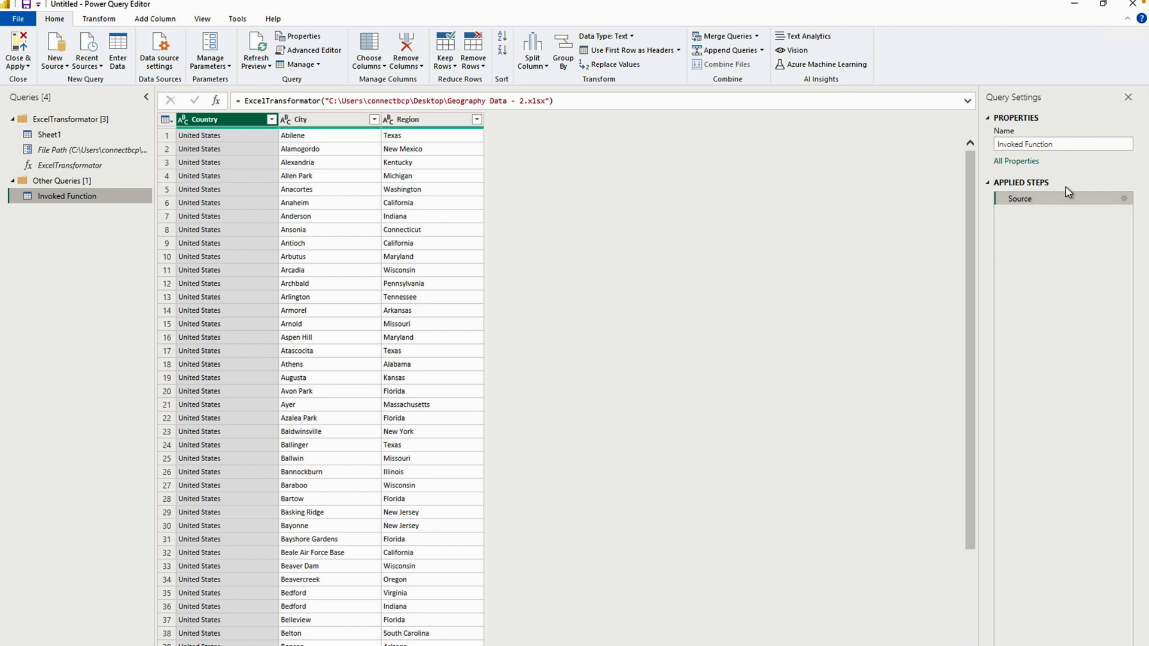
pyautogui.click(1071, 144)
pyautogui.moveTo(1071, 143); pyautogui.dragTo(954, 149)
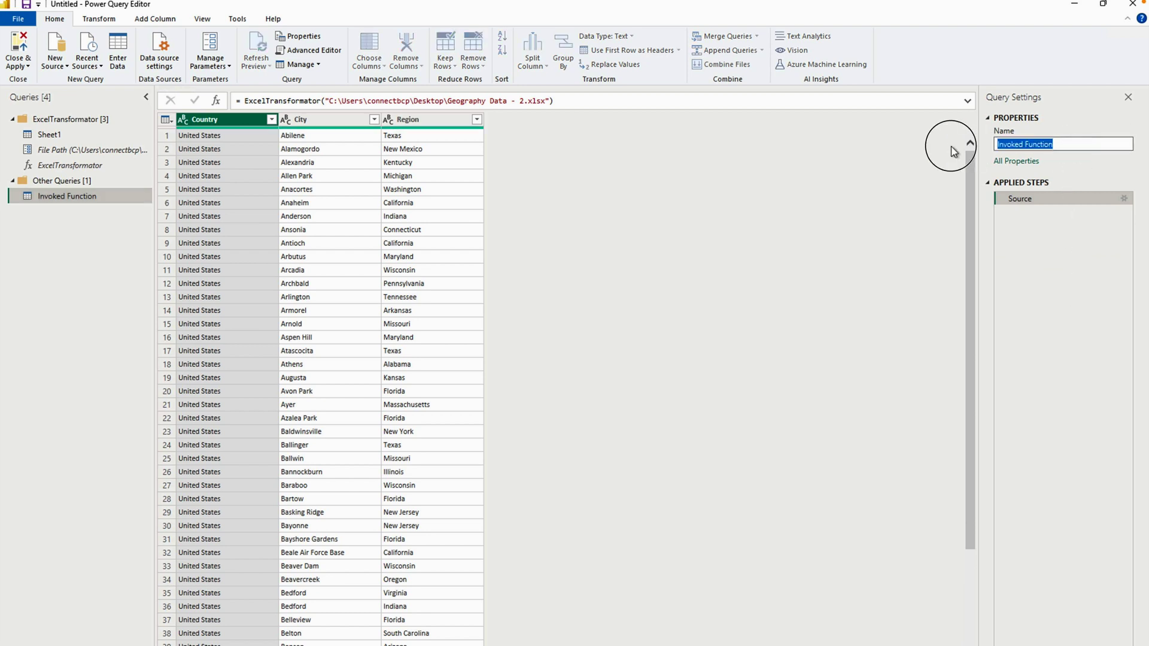